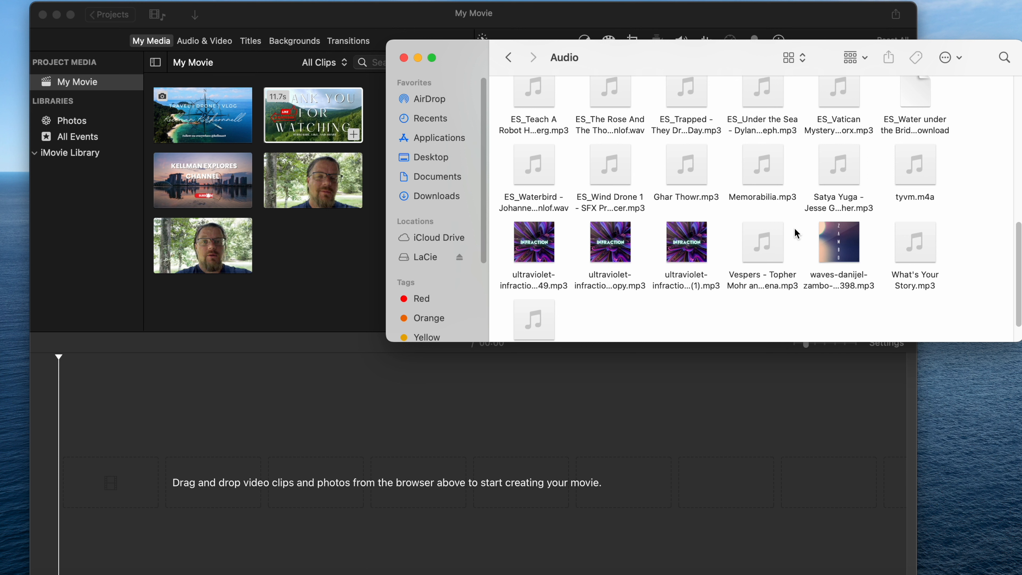
# - Import tyvm.m4a from the Audio folder and the song Through Glass from the Music library into the My Movie media
pyautogui.moveTo(914, 183); pyautogui.dragTo(331, 251)
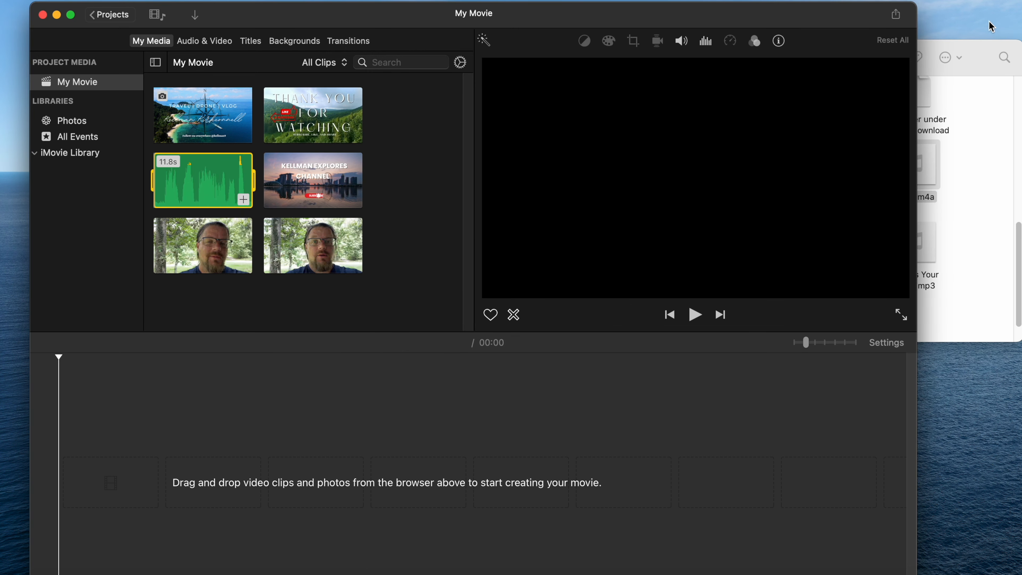
pyautogui.click(979, 70)
pyautogui.scroll(10, 707, 128)
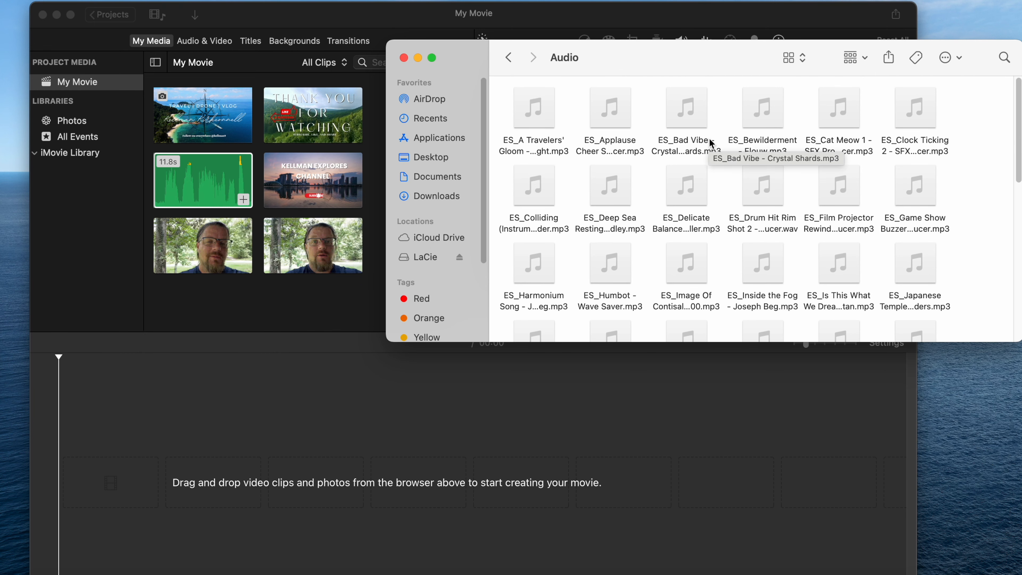
pyautogui.doubleClick(463, 274)
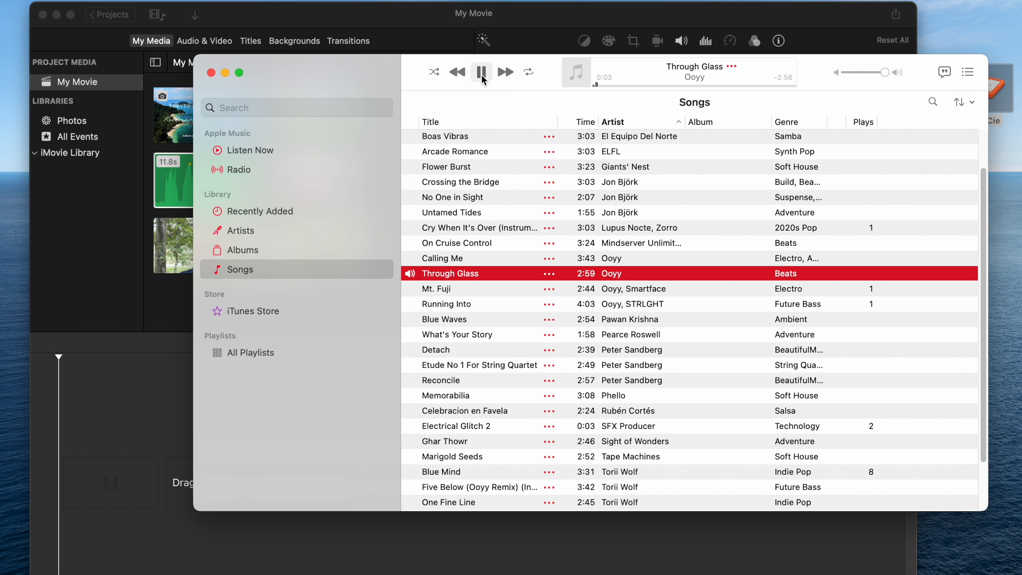
pyautogui.click(482, 72)
pyautogui.moveTo(491, 279); pyautogui.dragTo(164, 198)
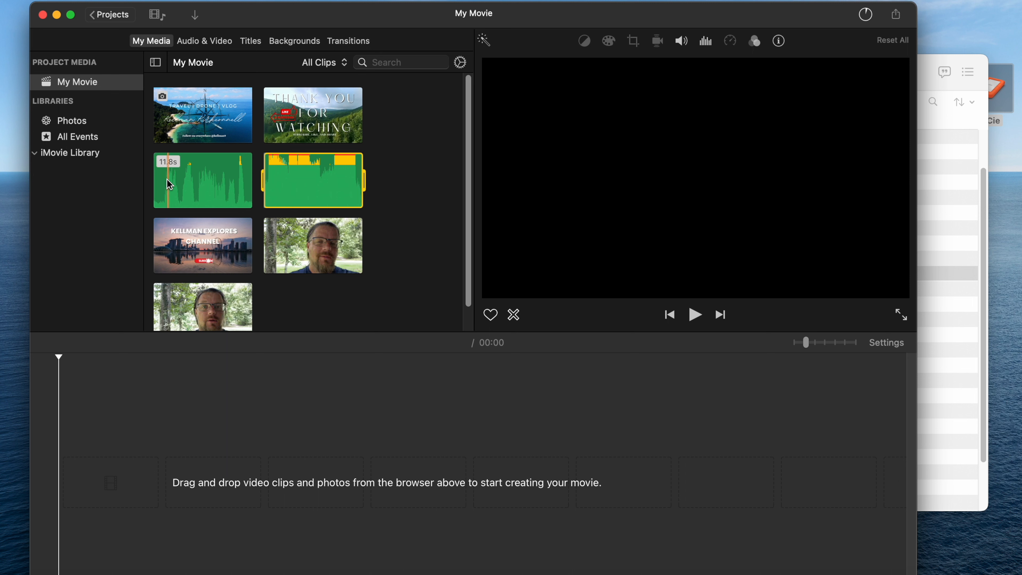
# - Place the 34.1-second talking-head clip at the start of the empty timeline
pyautogui.click(328, 398)
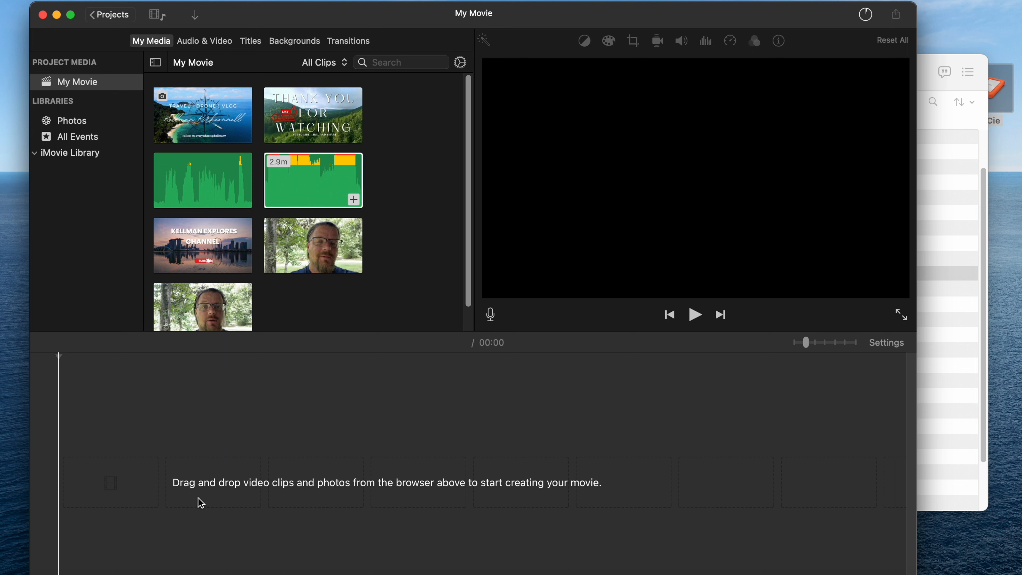
pyautogui.scroll(-2, 320, 301)
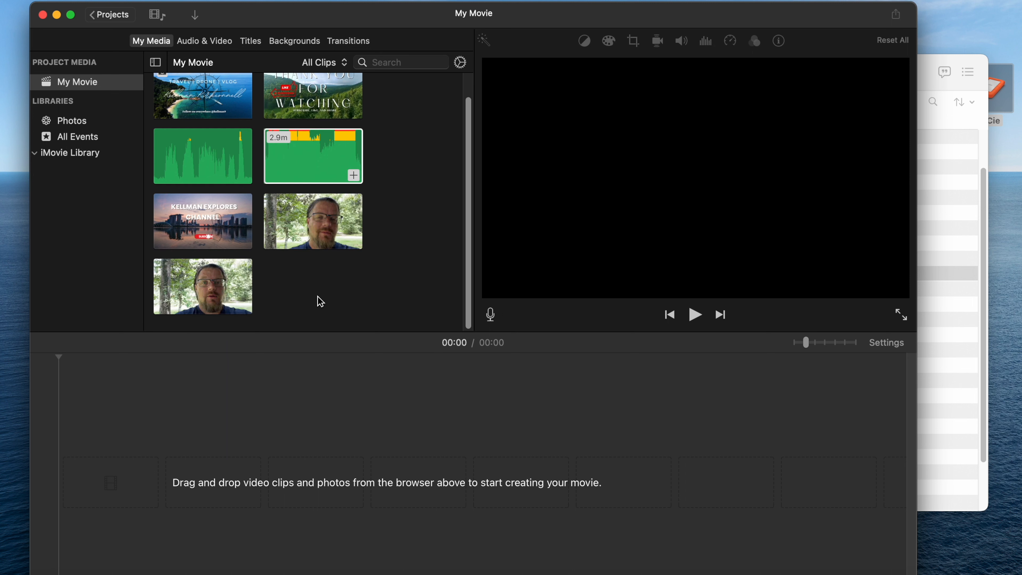
pyautogui.click(310, 215)
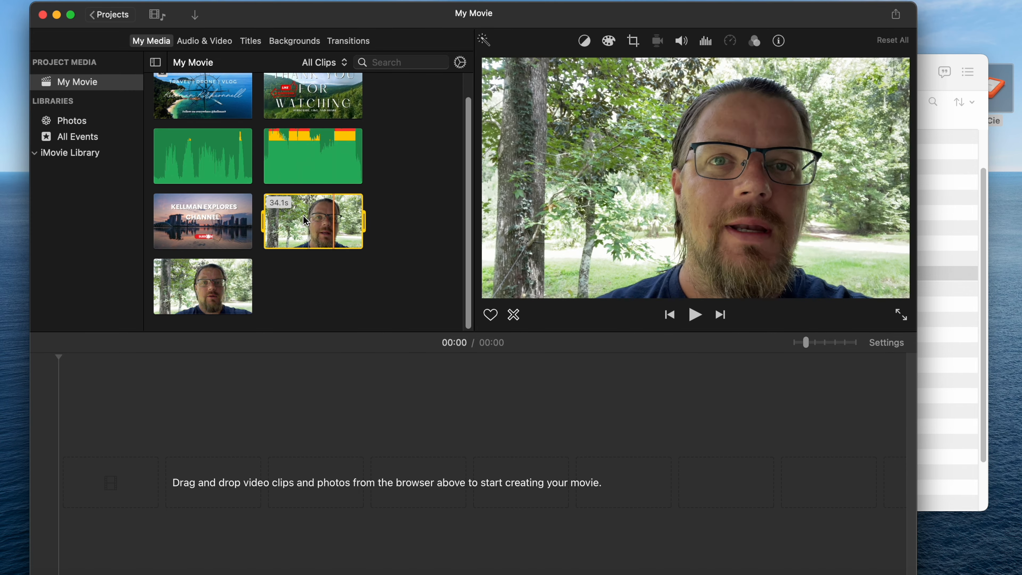
pyautogui.moveTo(280, 229); pyautogui.dragTo(83, 495)
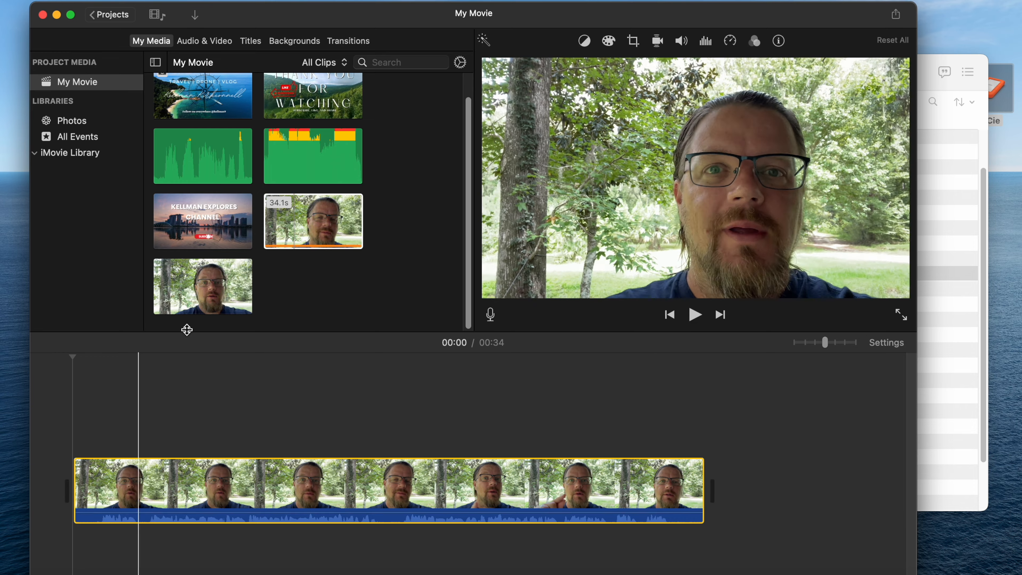
# - Append the Kellman Explores Channel clip to the timeline after the talking-head clip
pyautogui.scroll(1, 263, 144)
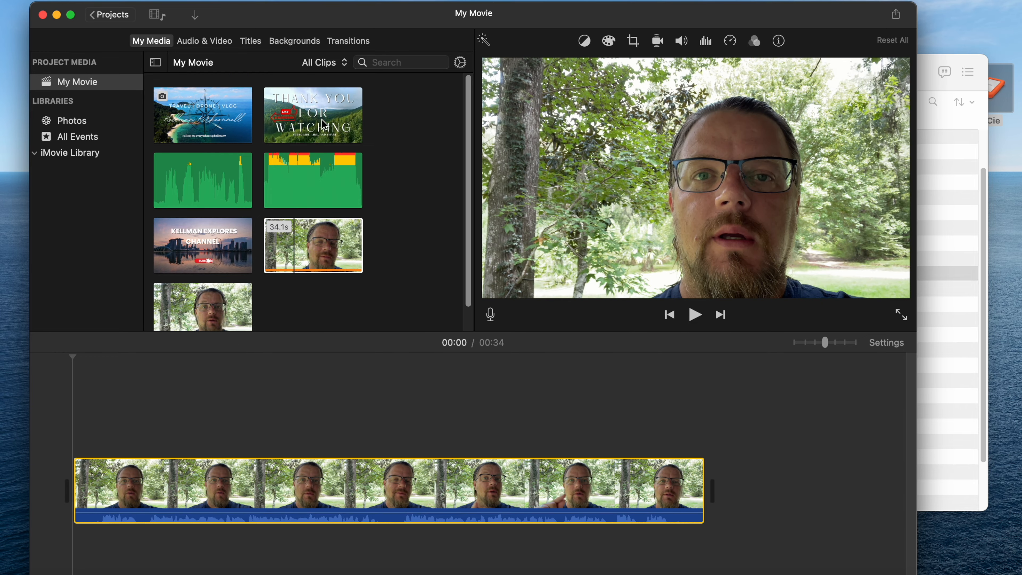
pyautogui.scroll(-1, 306, 181)
pyautogui.moveTo(203, 225); pyautogui.dragTo(742, 511)
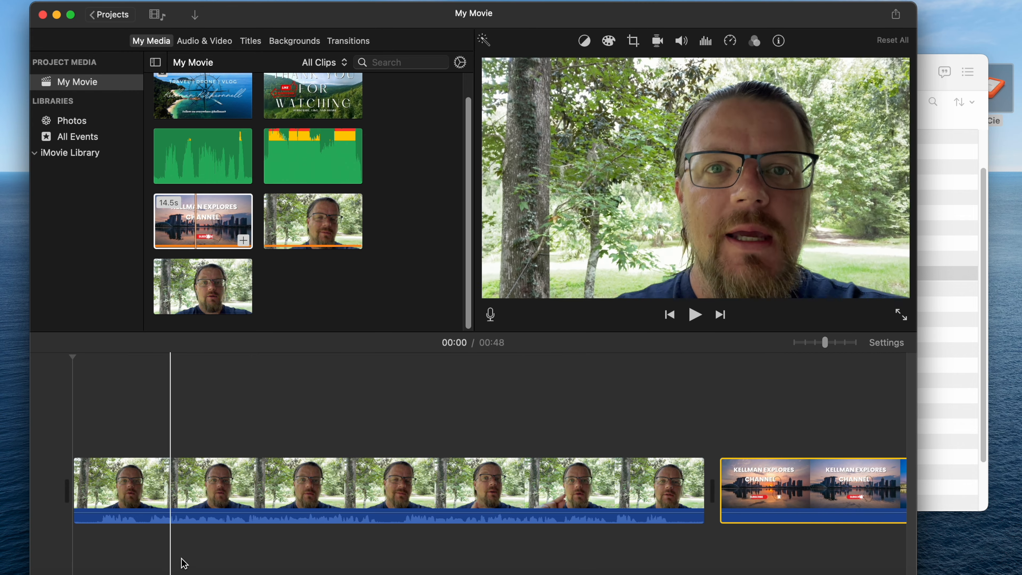
# - Enlarge the editor window and trim both ends of the Kellman Explores Channel clip to about 6 seconds
pyautogui.click(75, 15)
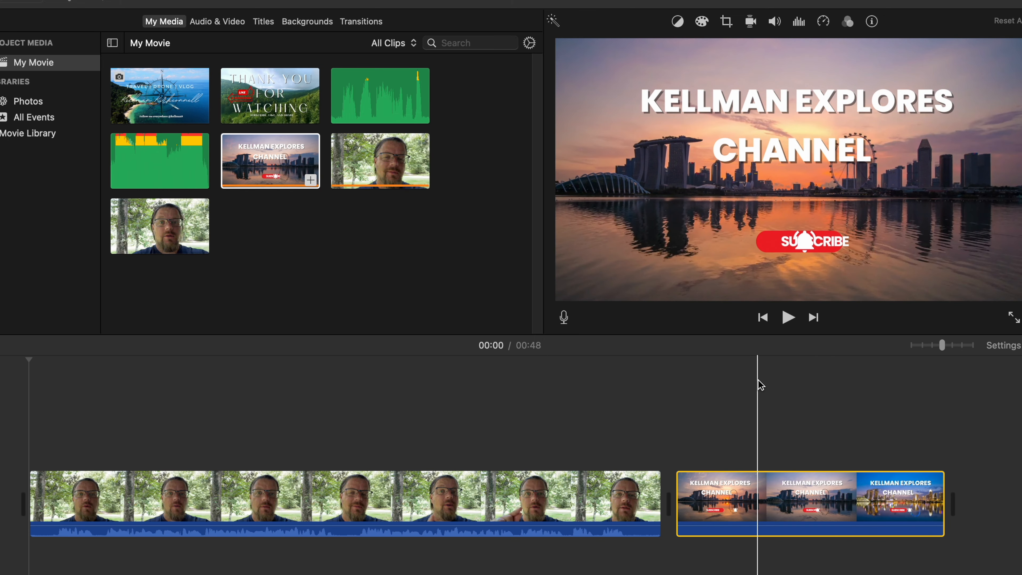
pyautogui.hscroll(5, 759, 385)
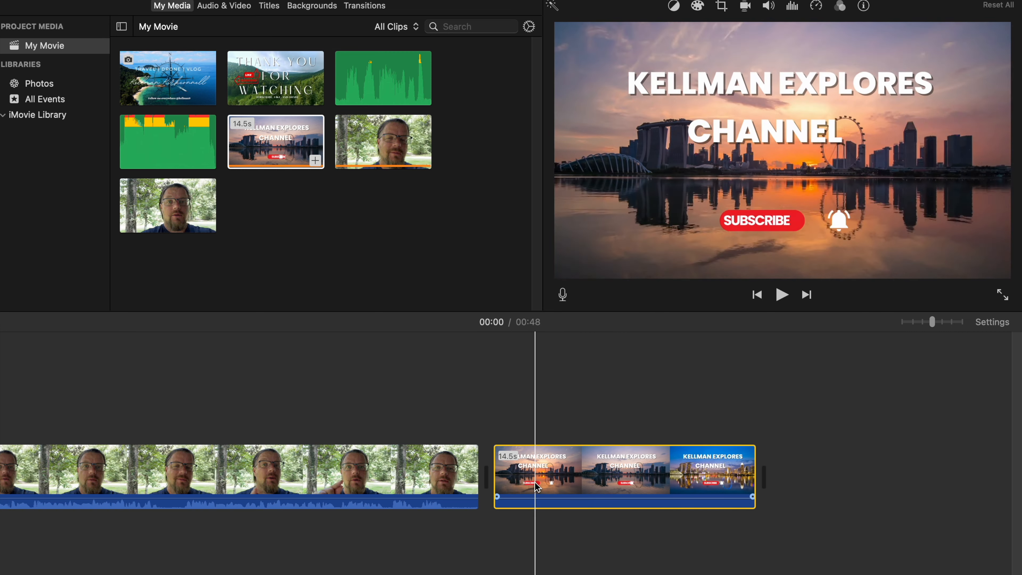
pyautogui.moveTo(495, 511); pyautogui.dragTo(544, 486)
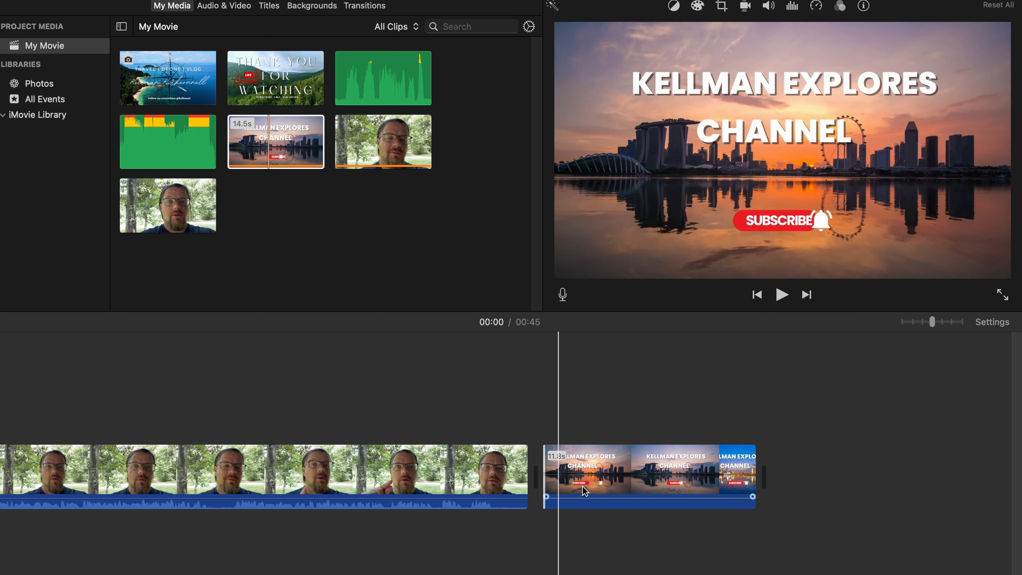
pyautogui.moveTo(752, 467); pyautogui.dragTo(649, 478)
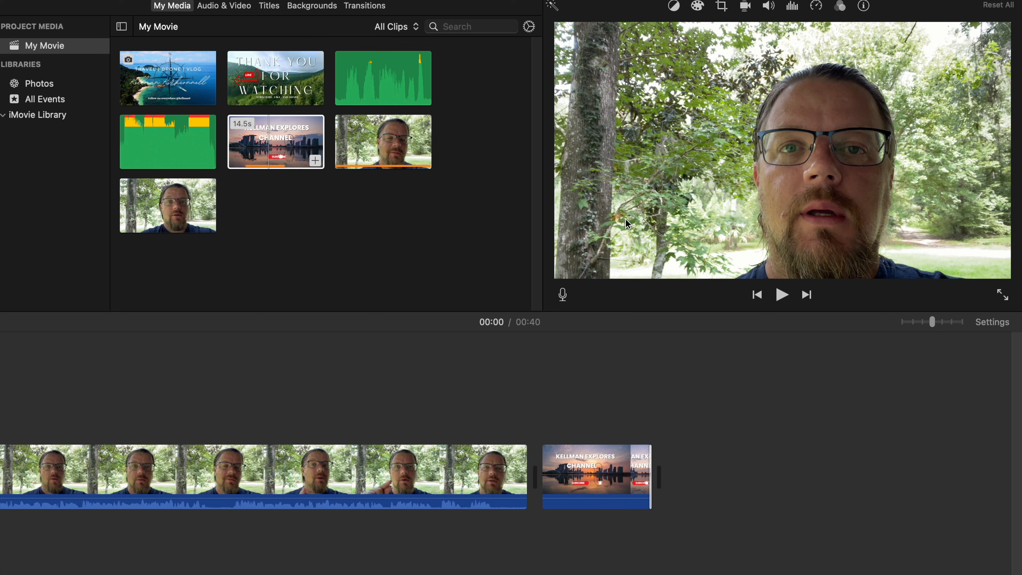
# - Preview the opening seconds of the movie in full screen and return to the editor
pyautogui.moveTo(666, 311)
pyautogui.mouseDown()
pyautogui.moveTo(641, 460)
pyautogui.moveTo(658, 311)
pyautogui.moveTo(658, 319)
pyautogui.mouseUp()
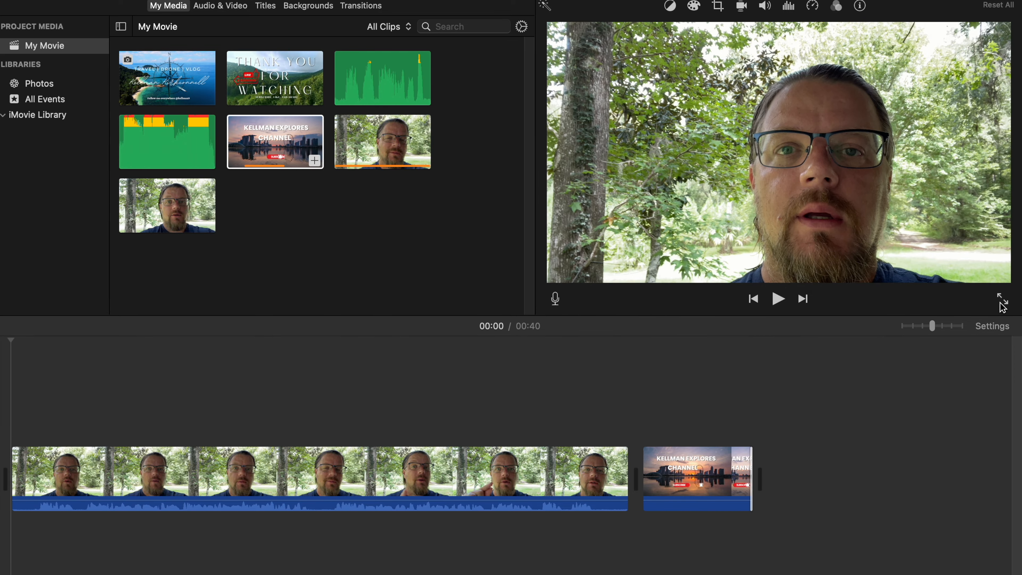
pyautogui.click(1001, 299)
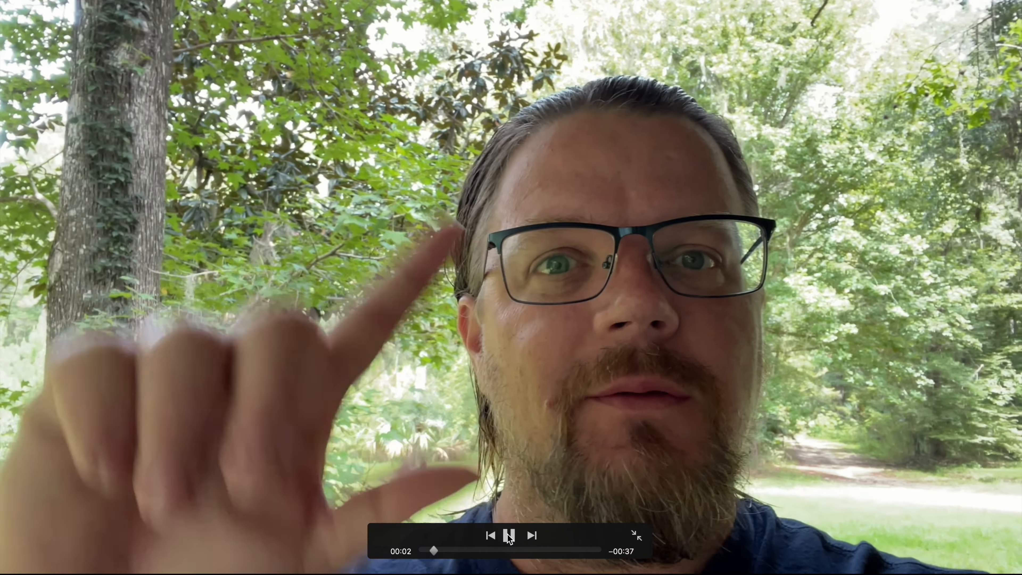
pyautogui.click(509, 535)
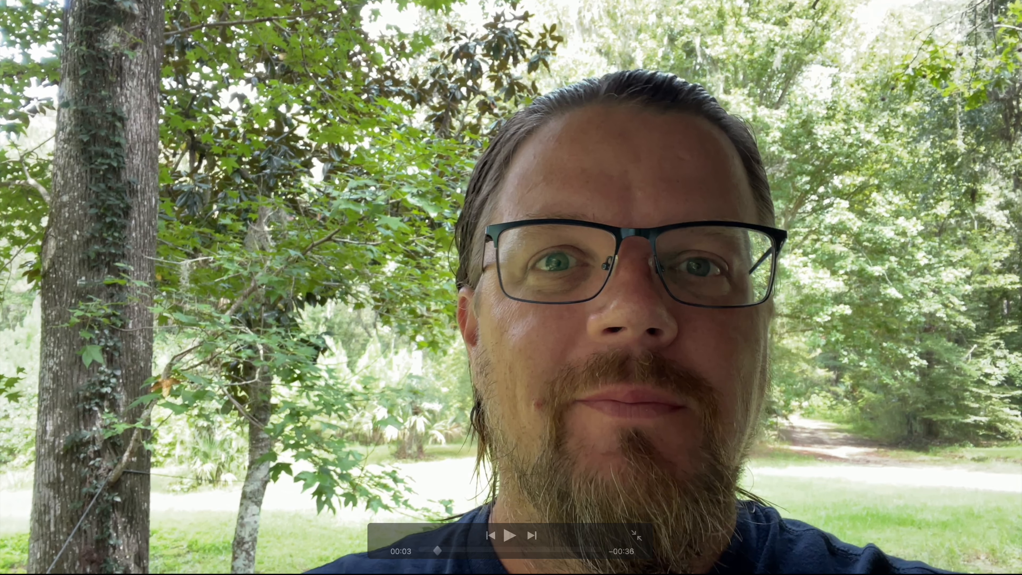
pyautogui.click(643, 541)
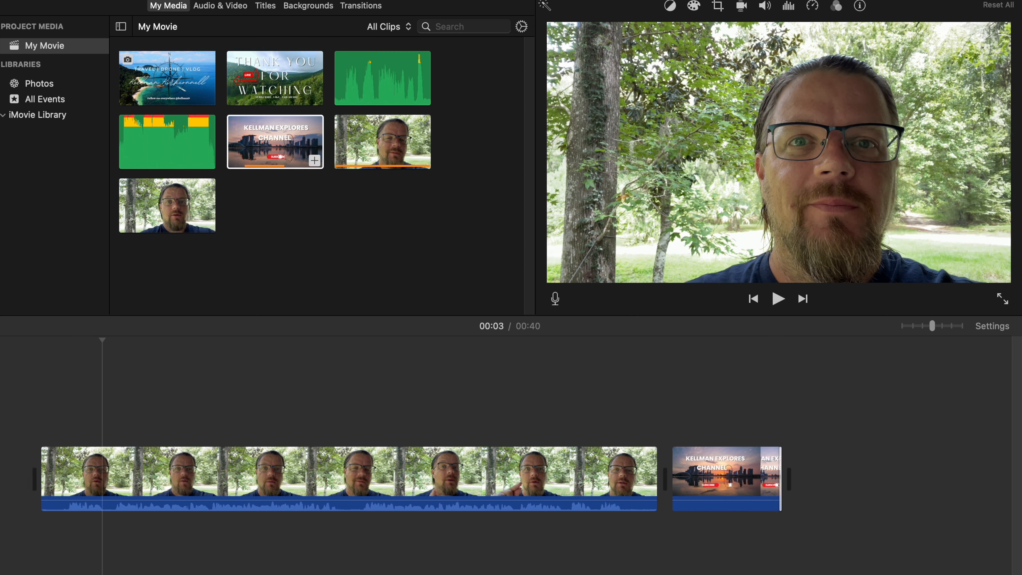
# - Trim the start of the first talking-head clip to a length of about 32.7 seconds and play back the new opening
pyautogui.moveTo(40, 483); pyautogui.dragTo(63, 482)
pyautogui.moveTo(932, 326)
pyautogui.mouseDown()
pyautogui.moveTo(913, 326)
pyautogui.moveTo(953, 329)
pyautogui.moveTo(942, 330)
pyautogui.mouseUp()
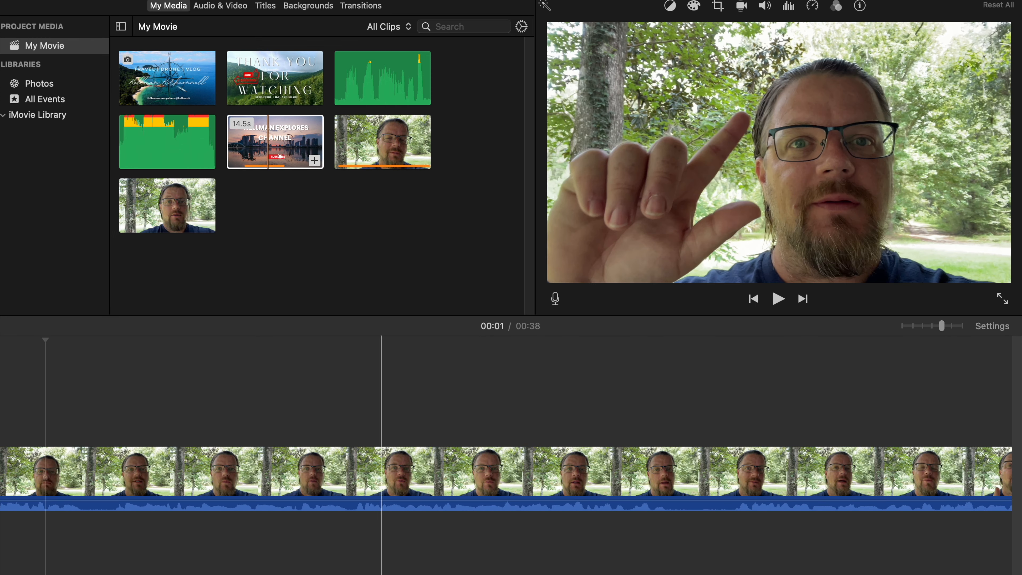
pyautogui.hscroll(-3, 507, 475)
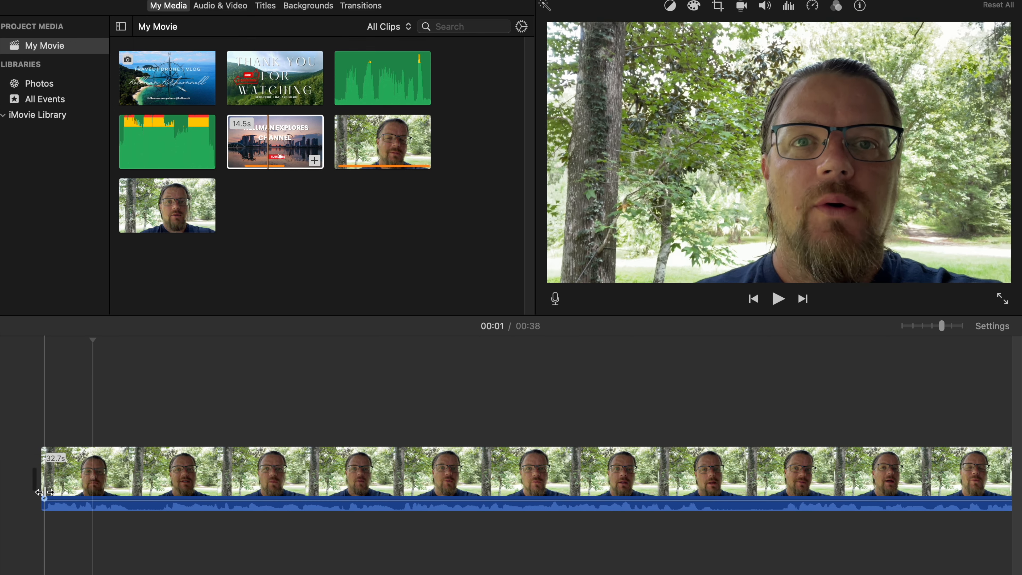
pyautogui.hscroll(-1, 45, 487)
pyautogui.press('space')
pyautogui.press('space')
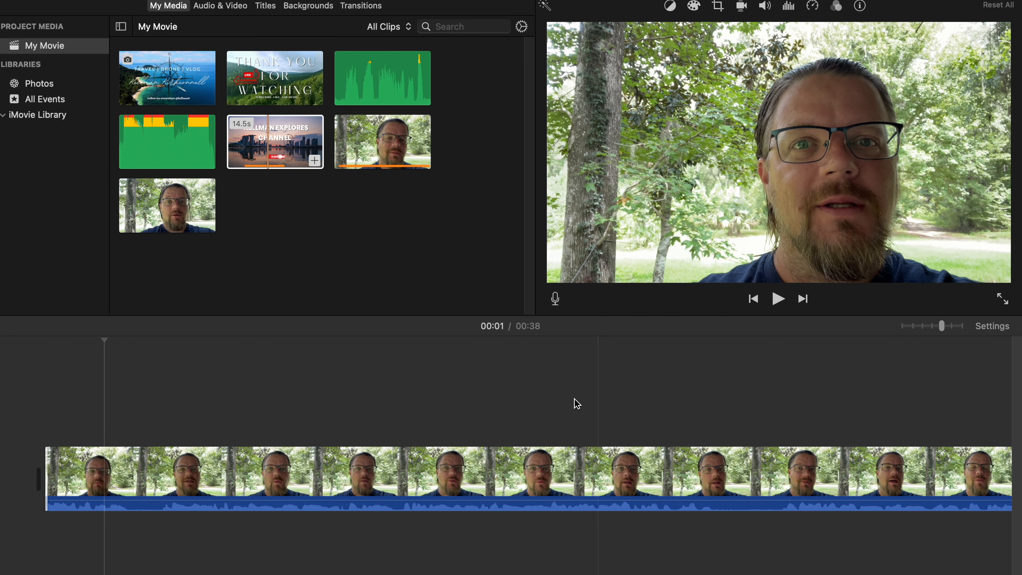
# - Add the 46.3-second talking-head clip to the timeline and reorder the Kellman Explores Channel clip to the end
pyautogui.click(906, 326)
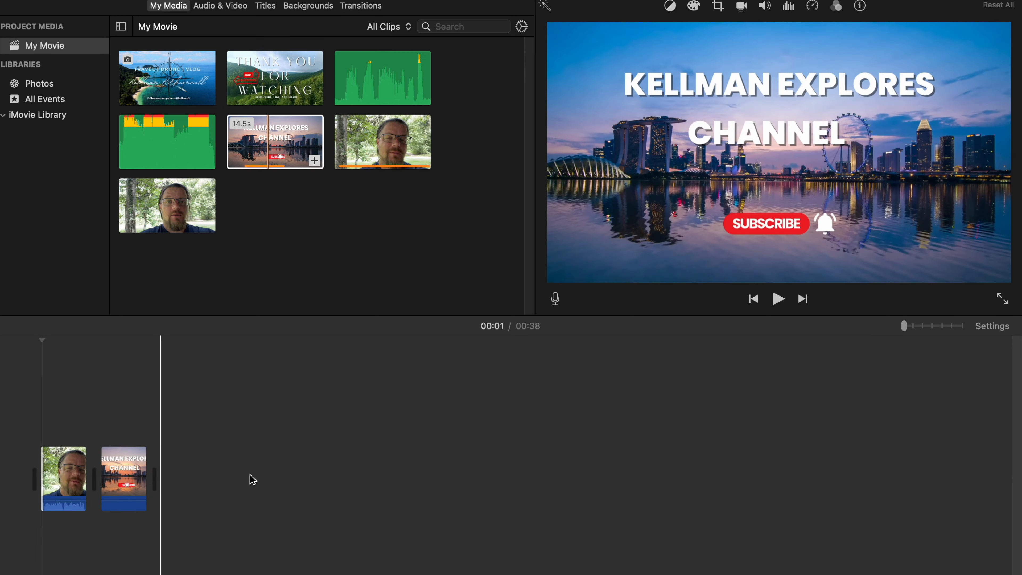
pyautogui.moveTo(176, 226); pyautogui.dragTo(189, 482)
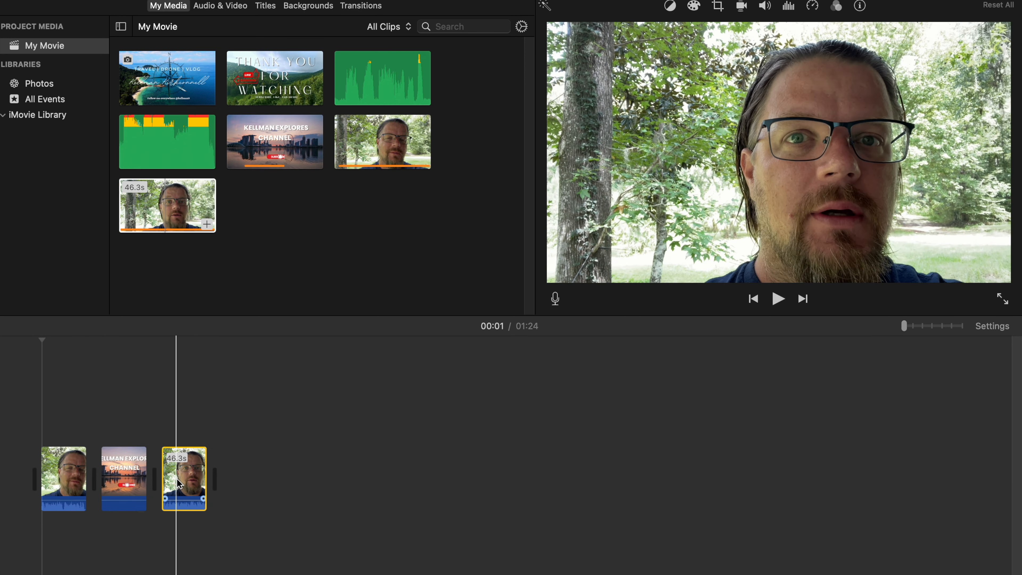
pyautogui.press('space')
pyautogui.press('space')
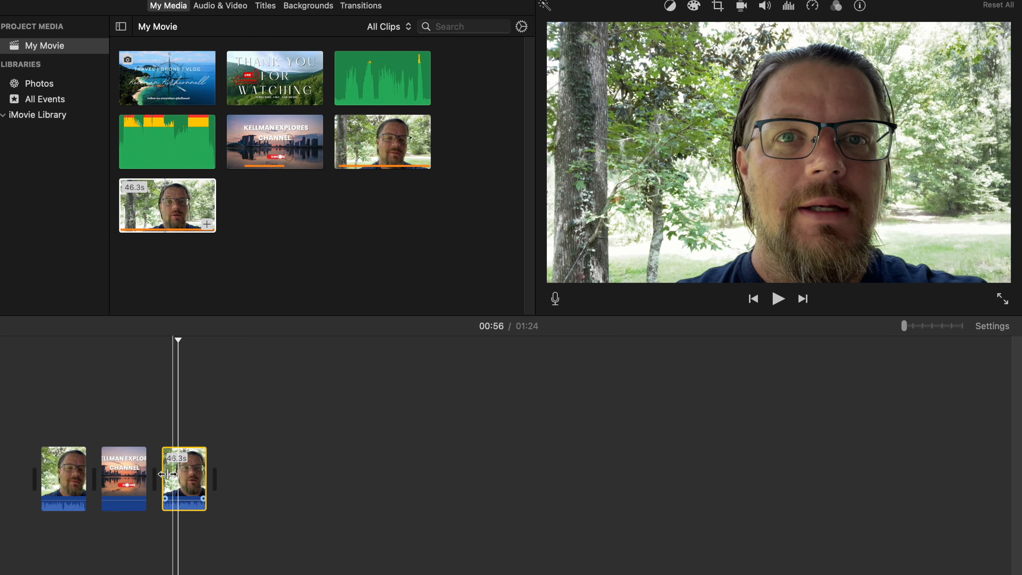
pyautogui.moveTo(129, 463); pyautogui.dragTo(239, 461)
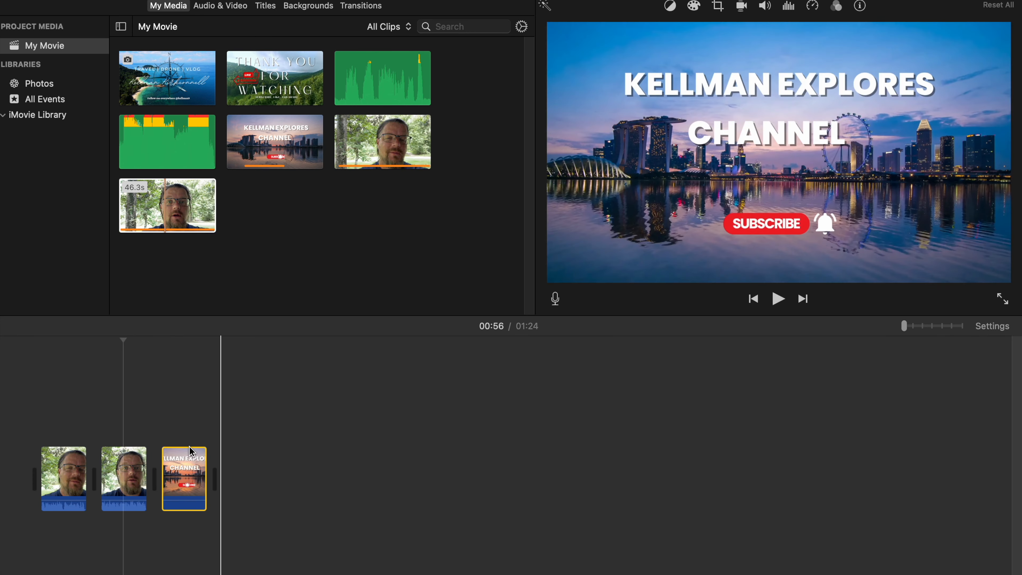
# - Color-correct both talking-head clips together with slightly raised highlights and saturation and a cooler color temperature
pyautogui.moveTo(53, 422); pyautogui.dragTo(120, 512)
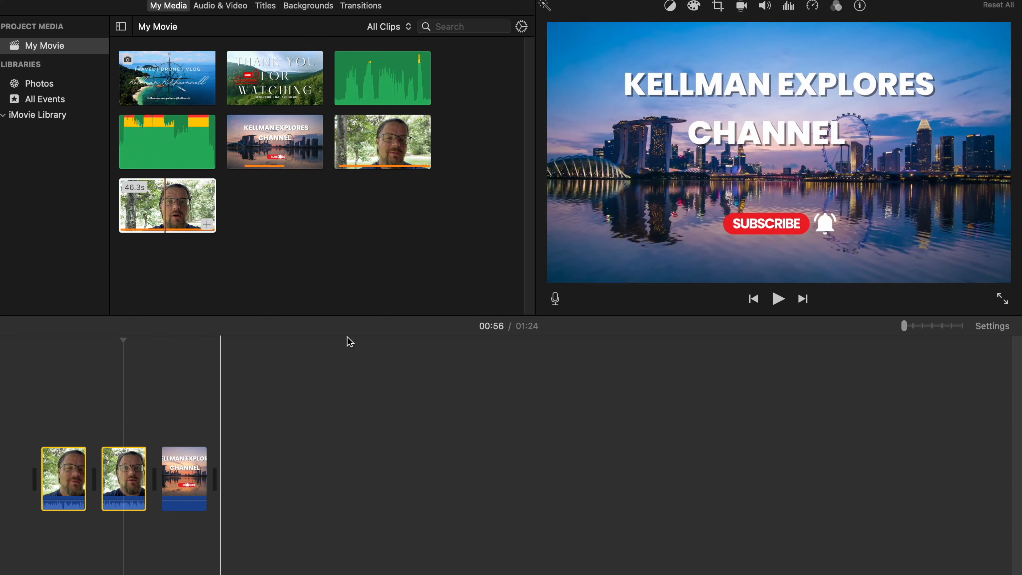
pyautogui.click(59, 478)
pyautogui.click(694, 6)
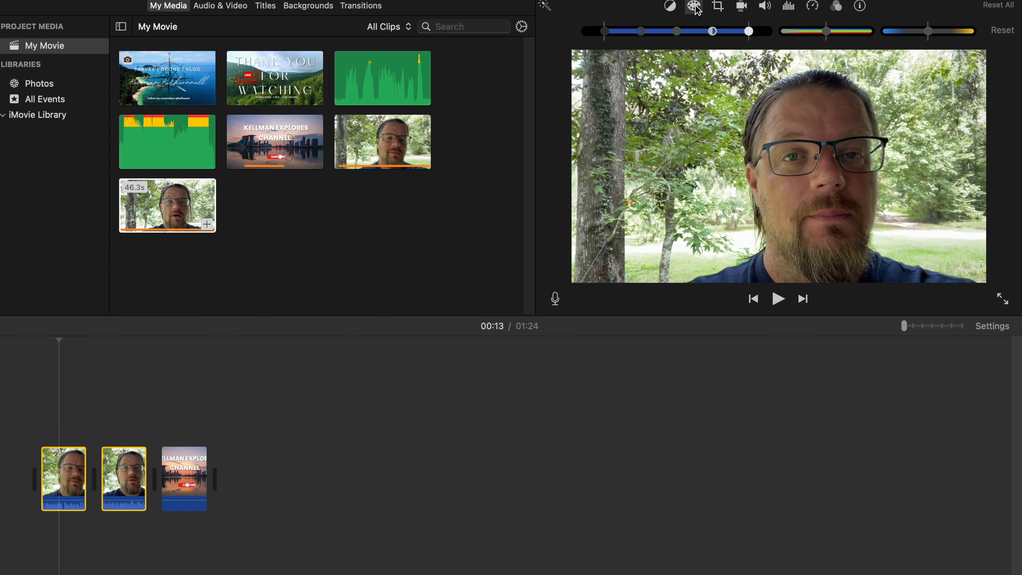
pyautogui.moveTo(755, 35); pyautogui.dragTo(758, 35)
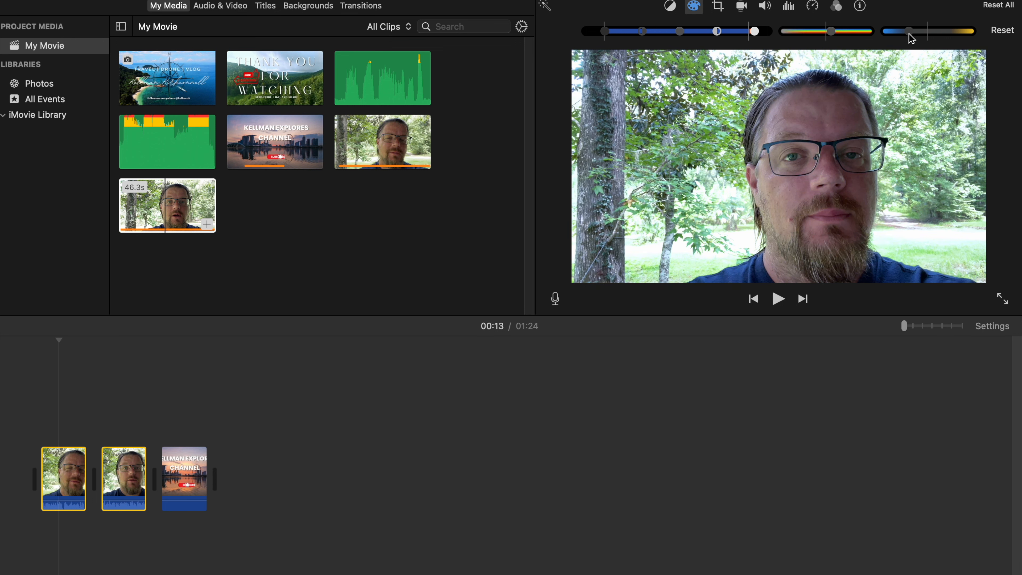
pyautogui.moveTo(909, 33); pyautogui.dragTo(914, 34)
# - Try the Comic Vintage clip filter on both talking-head clips
pyautogui.click(838, 6)
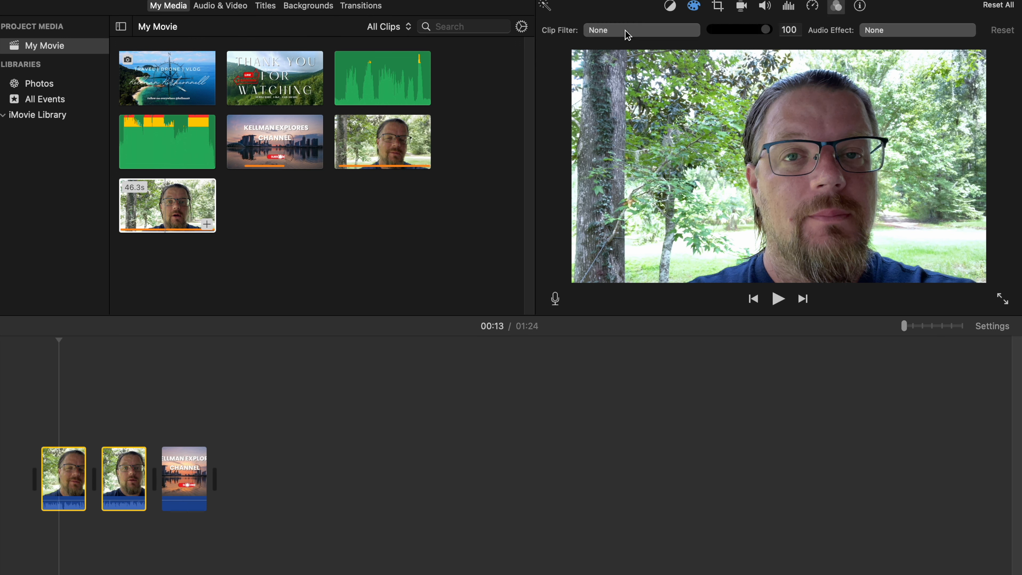
pyautogui.click(612, 33)
pyautogui.click(322, 85)
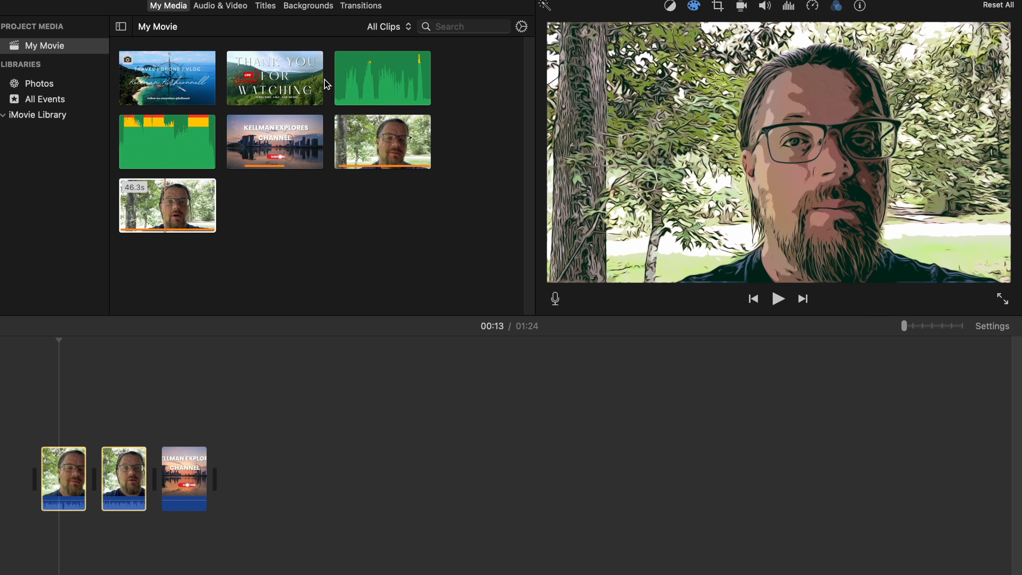
# - Change the clip filter on both talking-head clips to Romantic with an intensity of 50
pyautogui.click(837, 8)
pyautogui.click(646, 30)
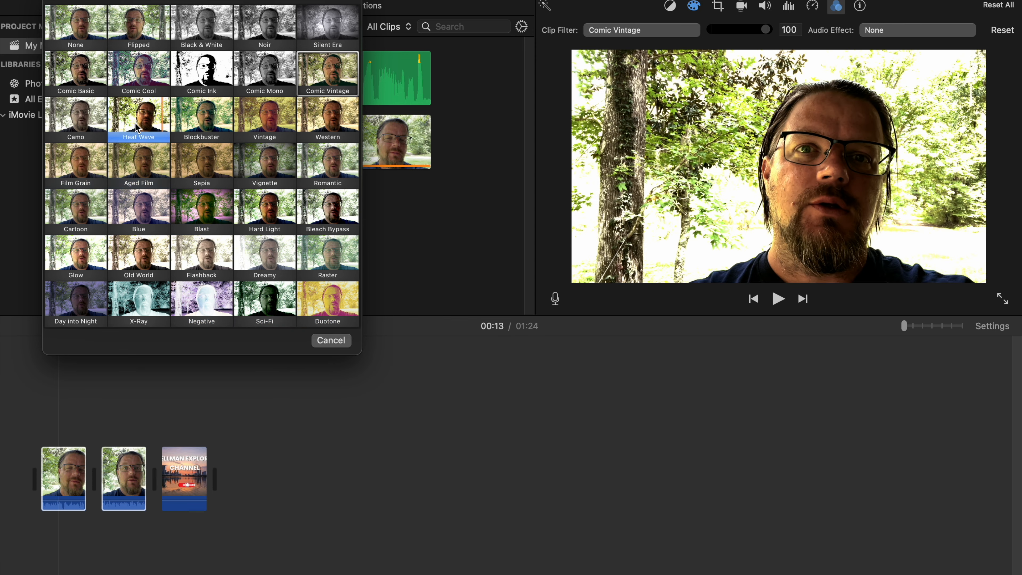
pyautogui.click(338, 172)
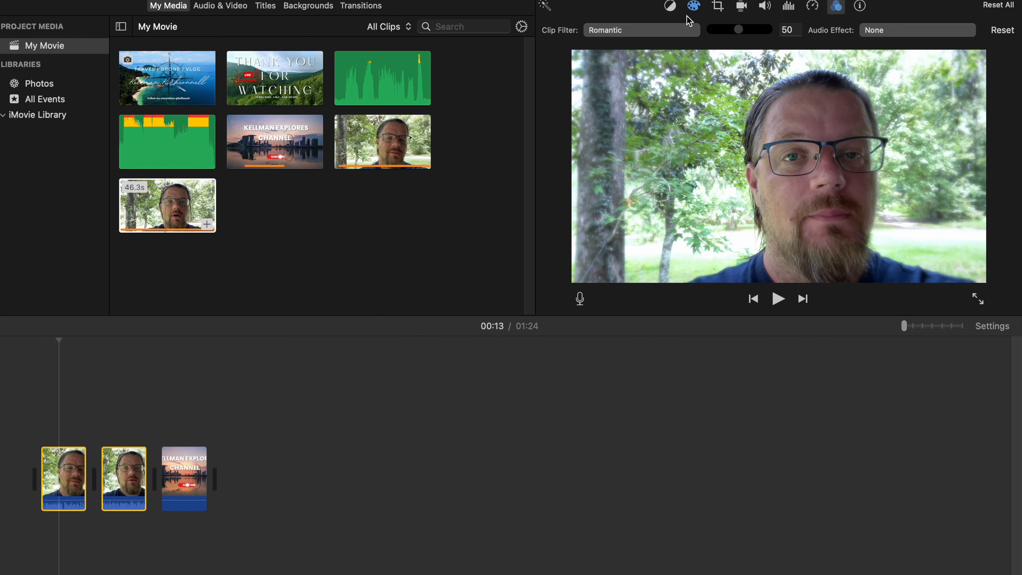
# - Refine the color correction of both talking-head clips with a slightly cool temperature, less saturation and lower highlights
pyautogui.click(699, 8)
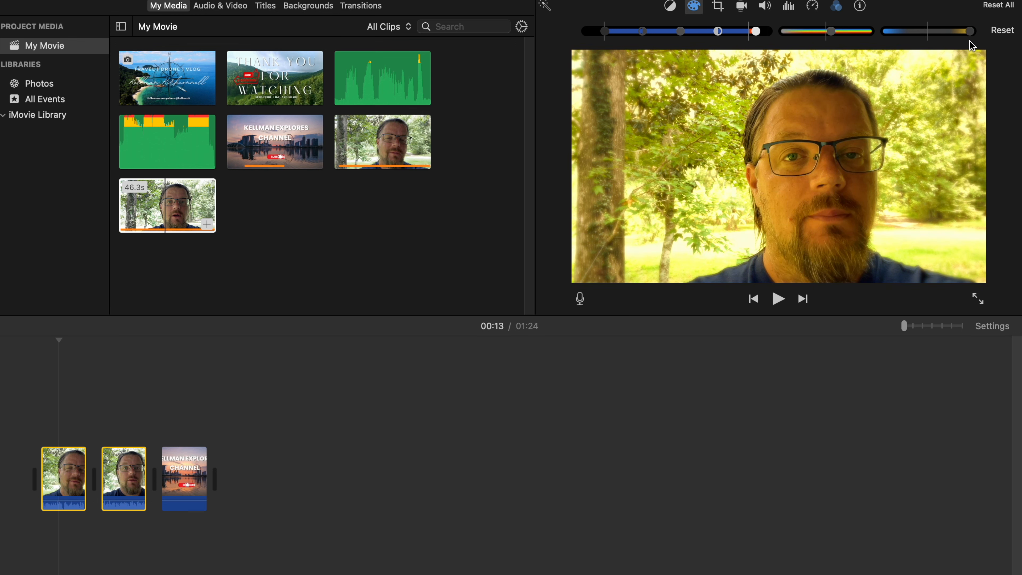
pyautogui.moveTo(922, 42); pyautogui.dragTo(919, 43)
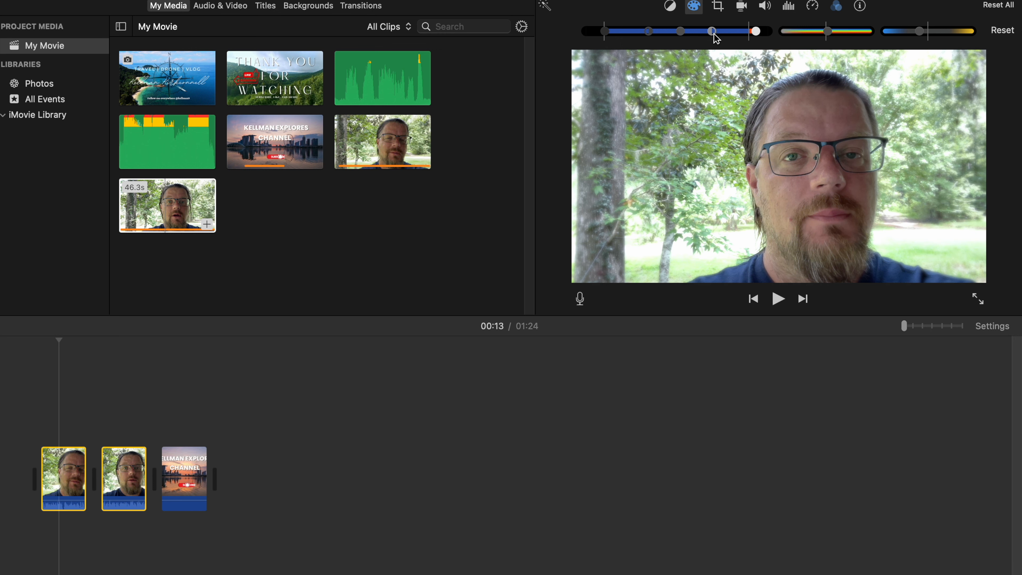
pyautogui.moveTo(757, 36); pyautogui.dragTo(754, 37)
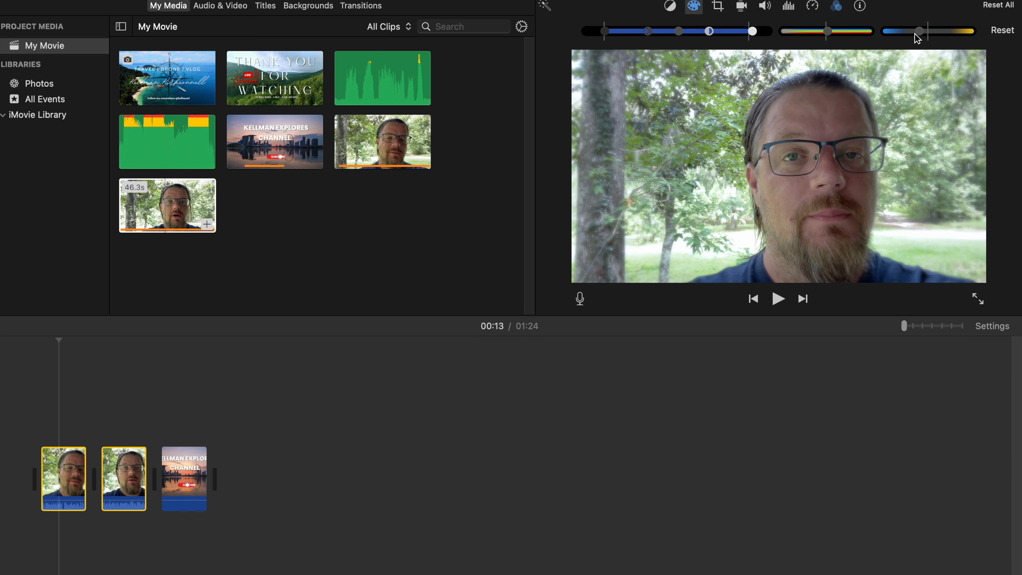
# - Make the color temperature of both talking-head clips slightly cooler and preview the movie full screen
pyautogui.moveTo(914, 32); pyautogui.dragTo(913, 33)
pyautogui.click(979, 299)
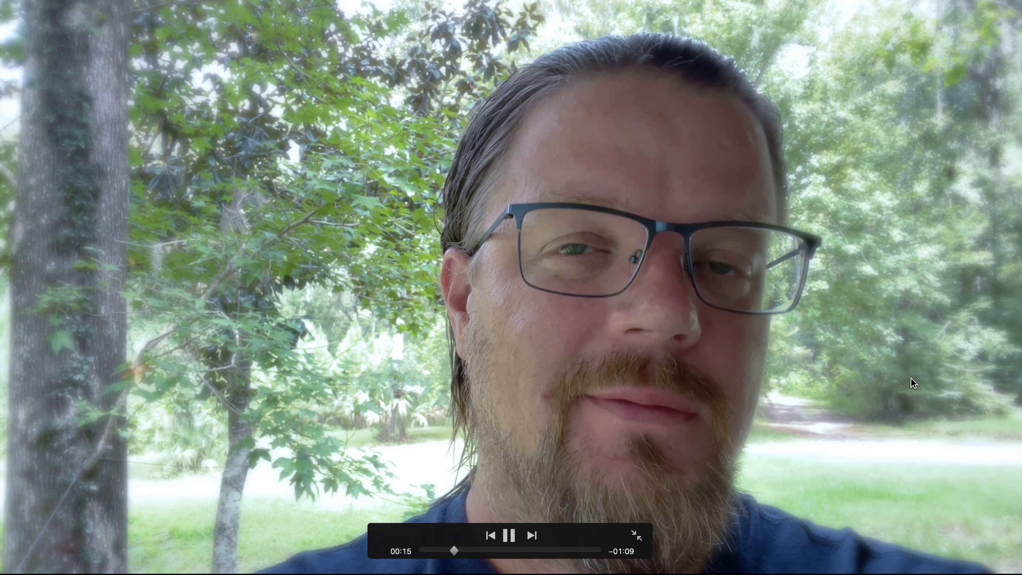
pyautogui.press('Escape')
# - Play the opening of the movie and split the first talking-head clip at about 00:01
pyautogui.moveTo(42, 489); pyautogui.dragTo(40, 474)
pyautogui.press('space')
pyautogui.press('space')
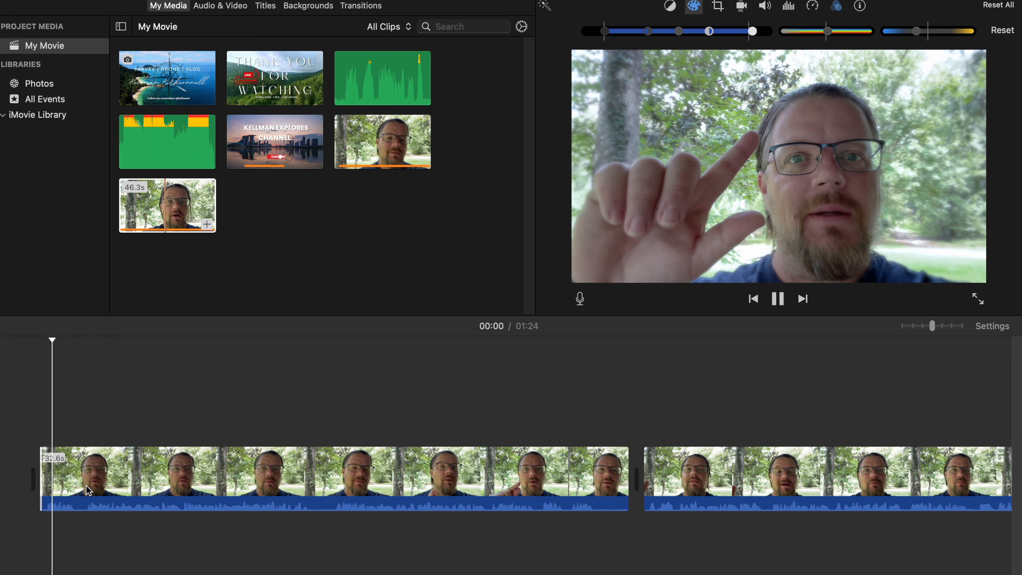
pyautogui.click(78, 487)
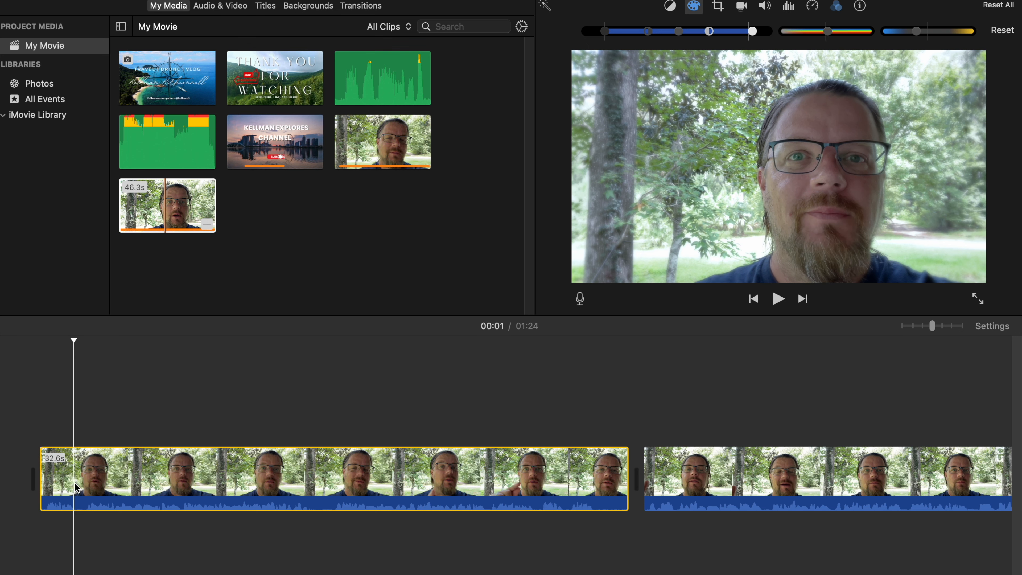
pyautogui.rightClick(76, 488)
pyautogui.click(106, 444)
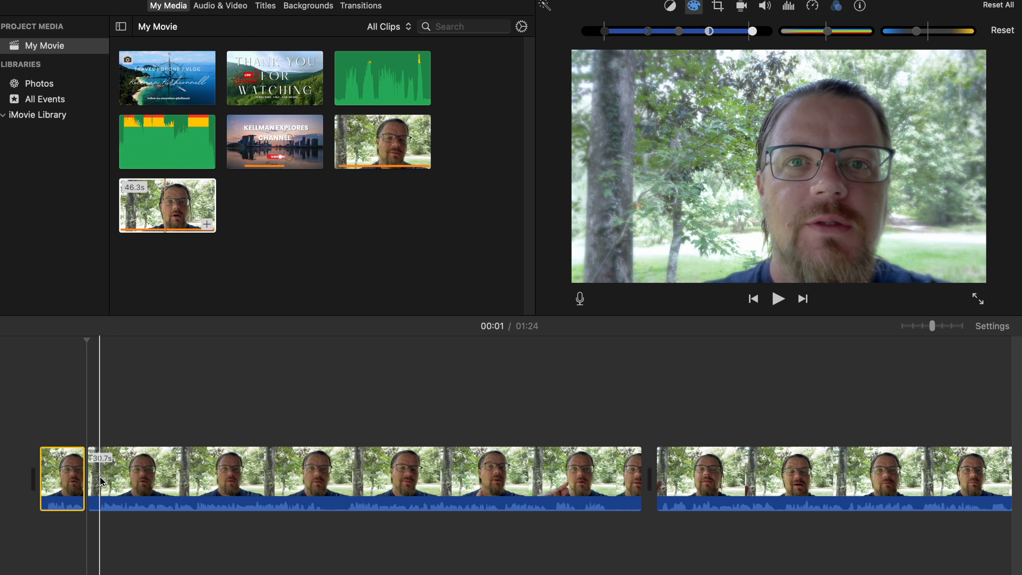
# - Split the first talking-head clip again at about 00:02 and delete the short 0.7 s piece between the cuts
pyautogui.click(102, 481)
pyautogui.rightClick(102, 481)
pyautogui.click(107, 441)
pyautogui.click(103, 481)
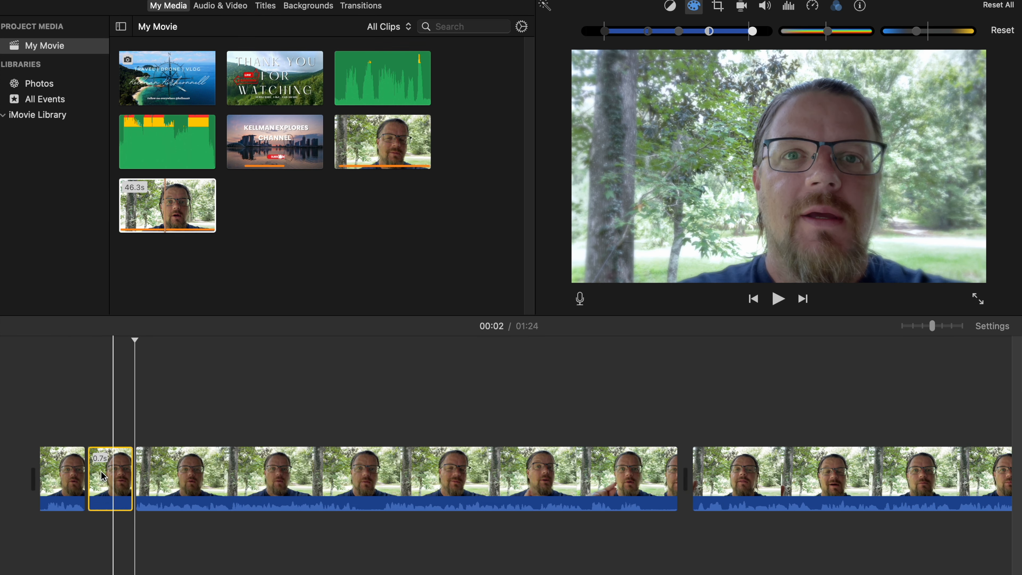
pyautogui.rightClick(119, 464)
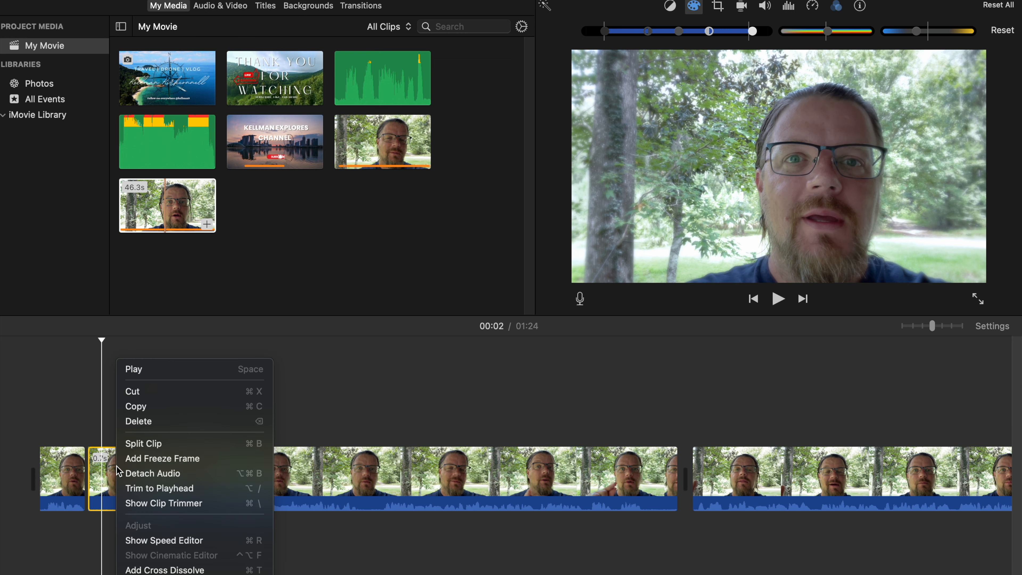
pyautogui.click(158, 422)
# - Split the 30.0 s clip at about 00:14 and 00:15 and delete the 1.0 s piece between the cuts
pyautogui.click(67, 480)
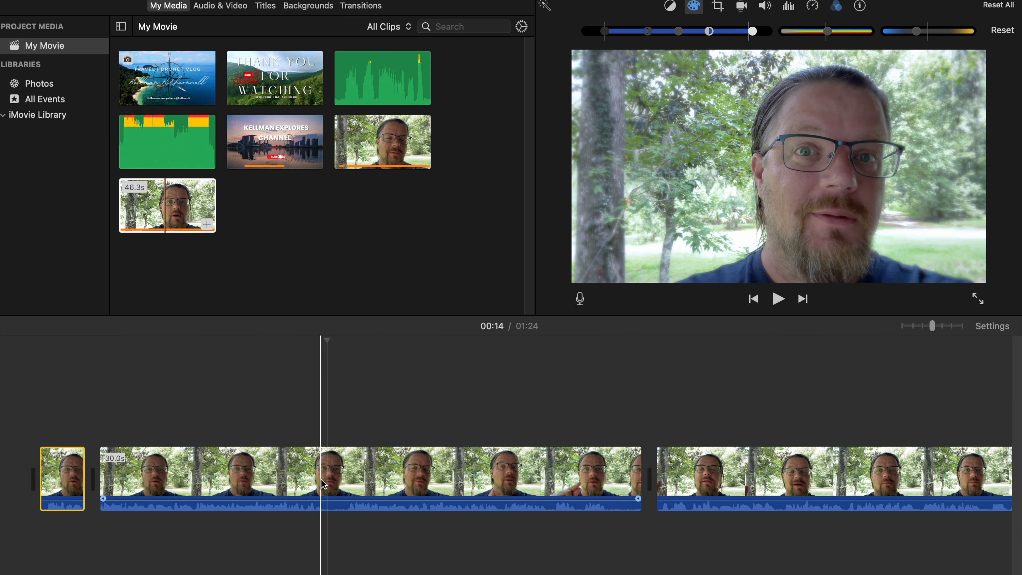
pyautogui.rightClick(334, 487)
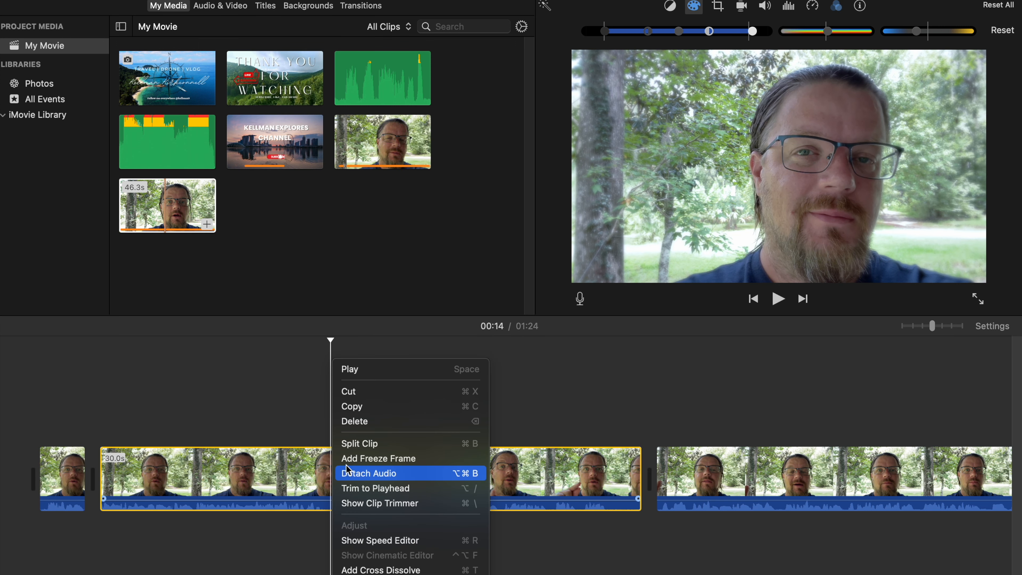
pyautogui.click(350, 443)
pyautogui.click(352, 486)
pyautogui.rightClick(350, 487)
pyautogui.click(354, 443)
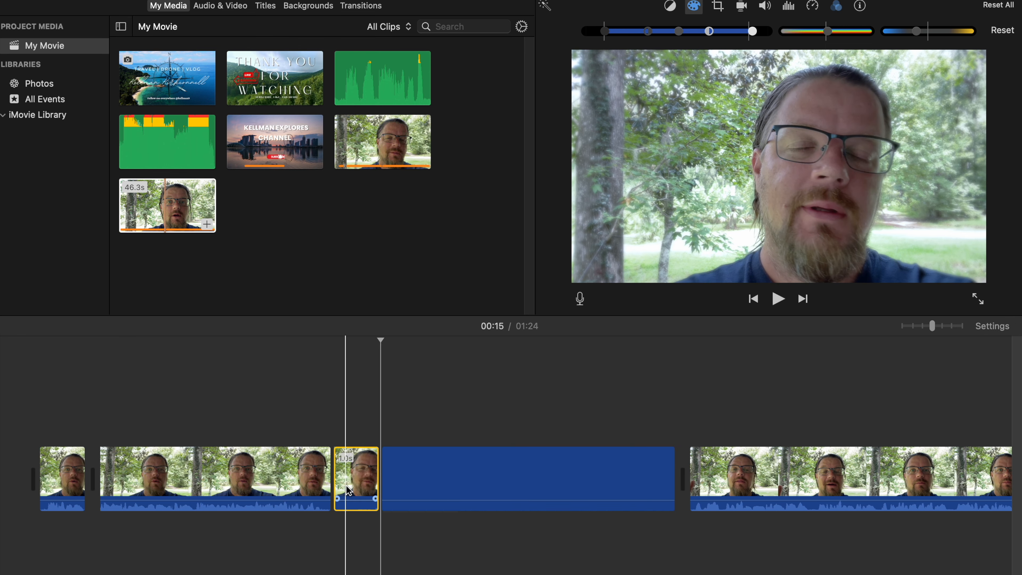
pyautogui.click(347, 489)
pyautogui.press('Delete')
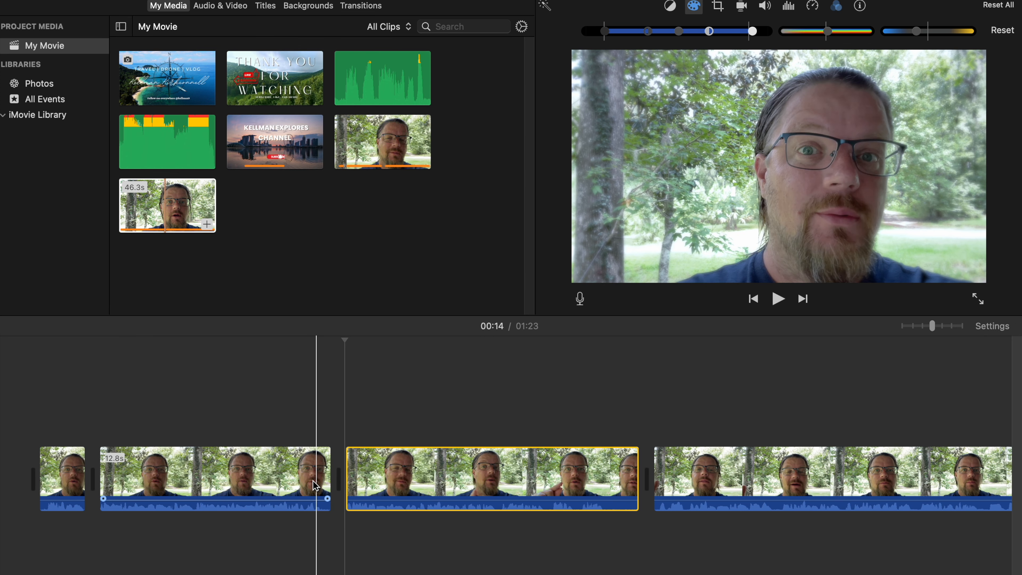
# - Enlarge the viewer, replay the end of the 12.8 s clip and split it at about 00:13
pyautogui.click(289, 481)
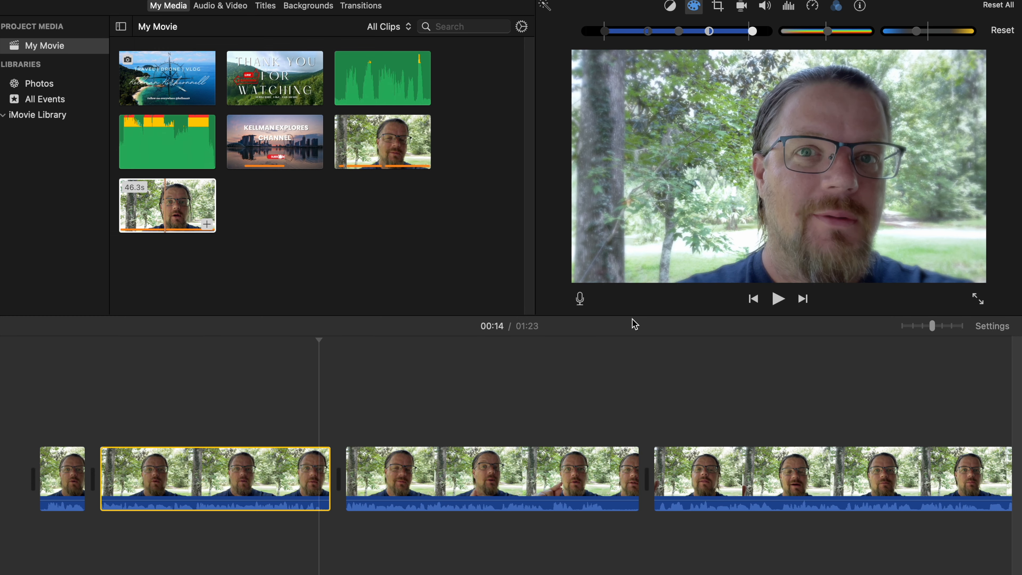
pyautogui.moveTo(633, 317); pyautogui.dragTo(628, 368)
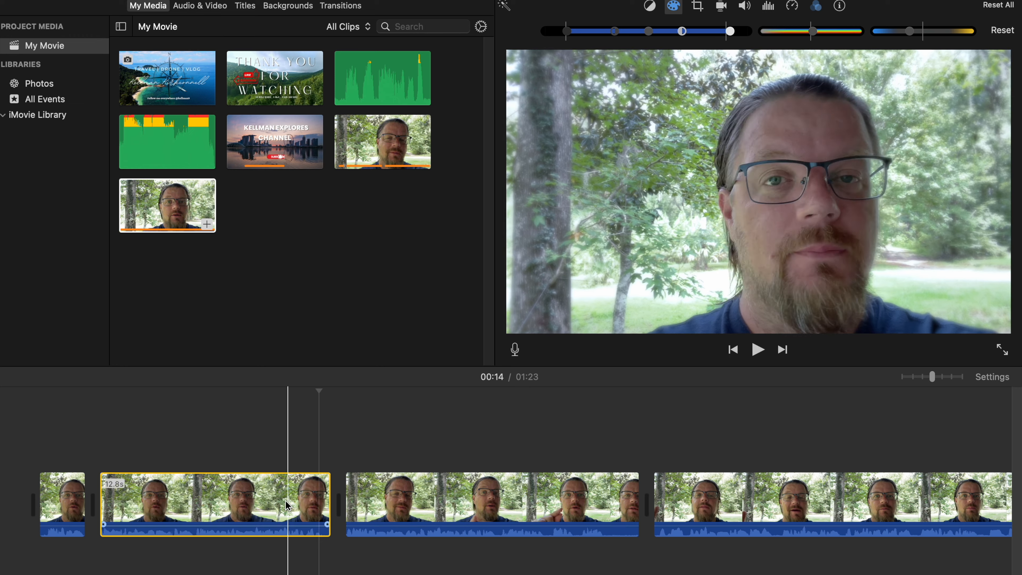
pyautogui.press('space')
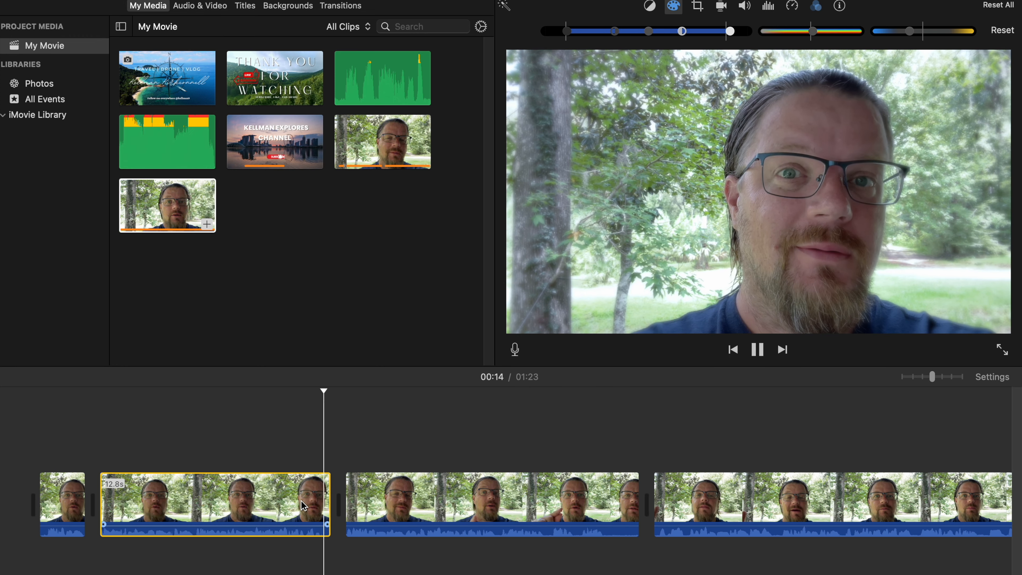
pyautogui.press('space')
pyautogui.click(274, 509)
pyautogui.press('space')
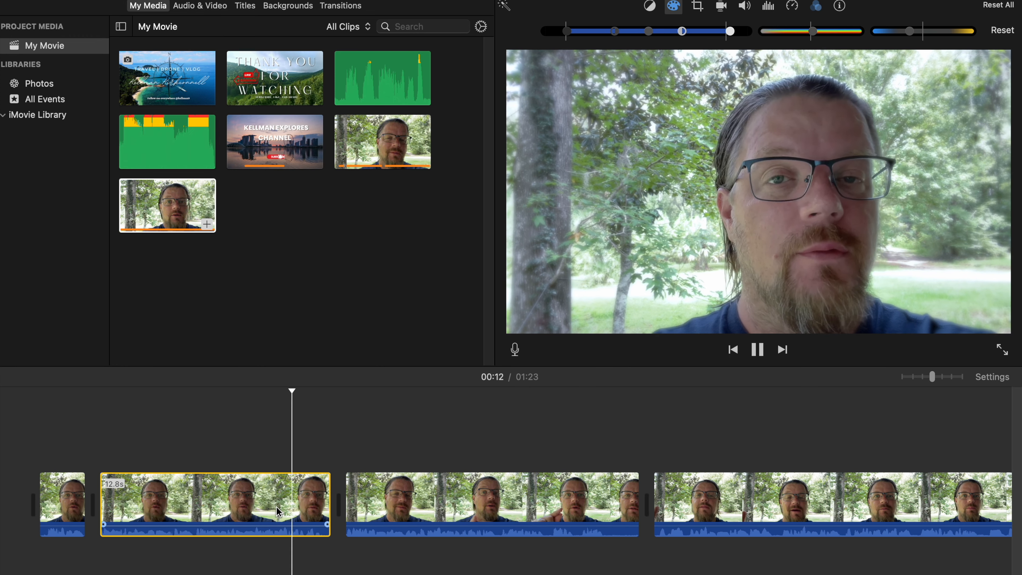
pyautogui.press('space')
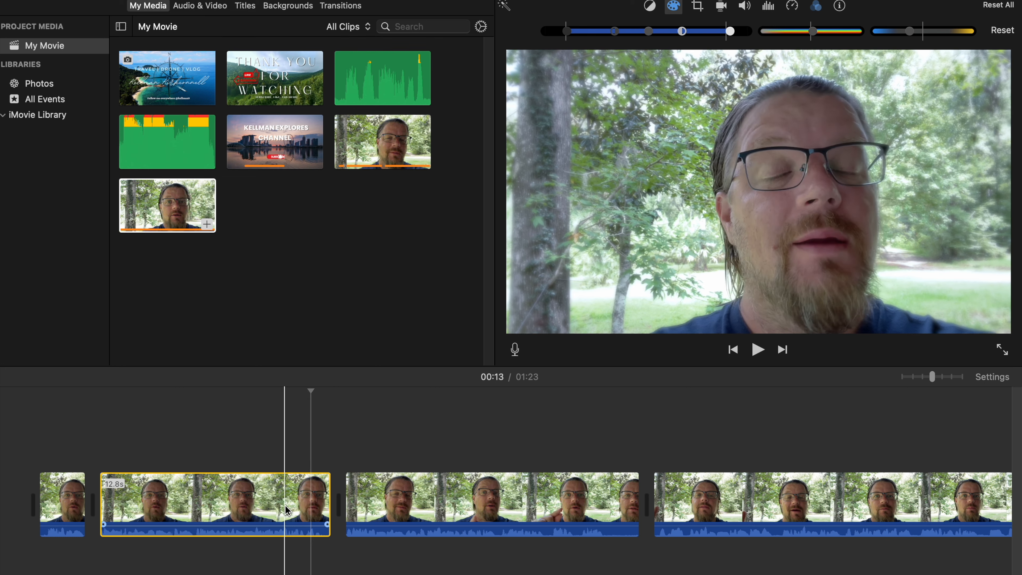
pyautogui.click(290, 511)
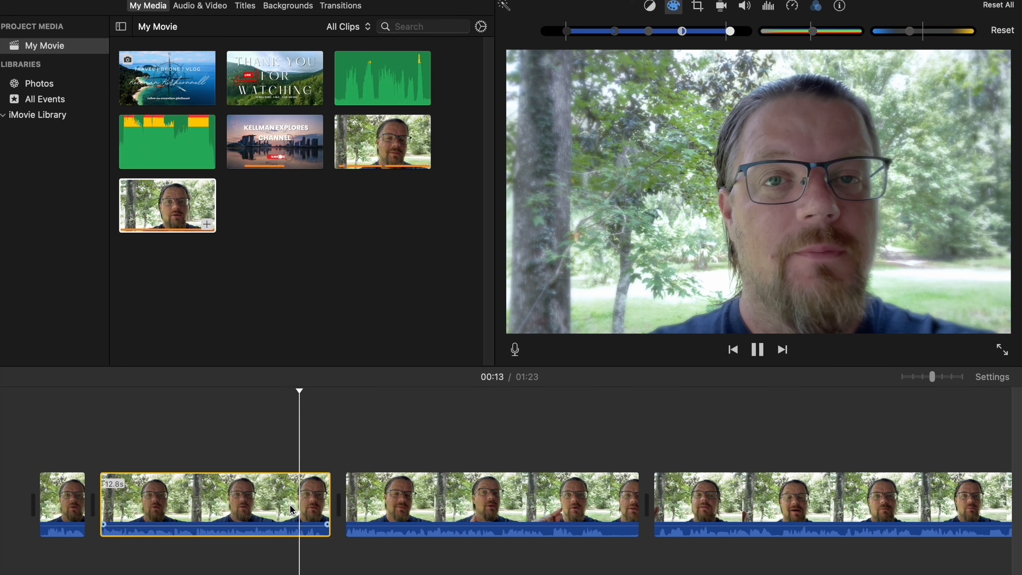
pyautogui.press('space')
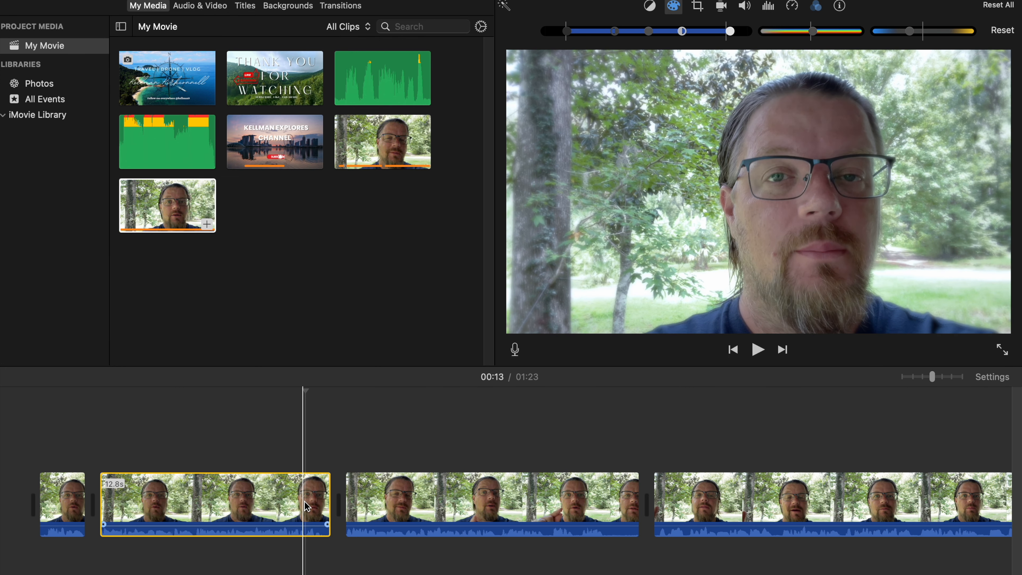
pyautogui.rightClick(306, 507)
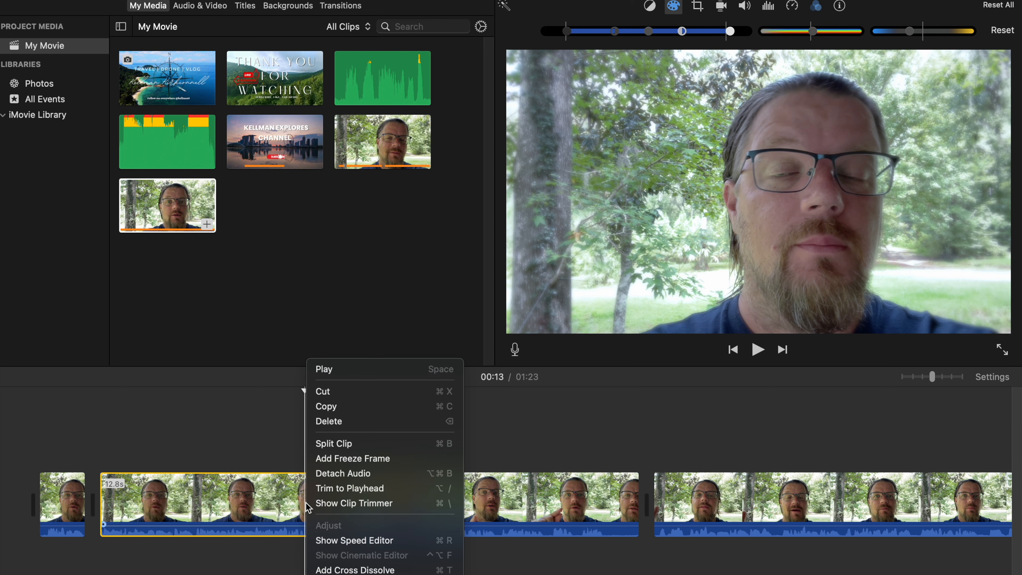
pyautogui.click(337, 444)
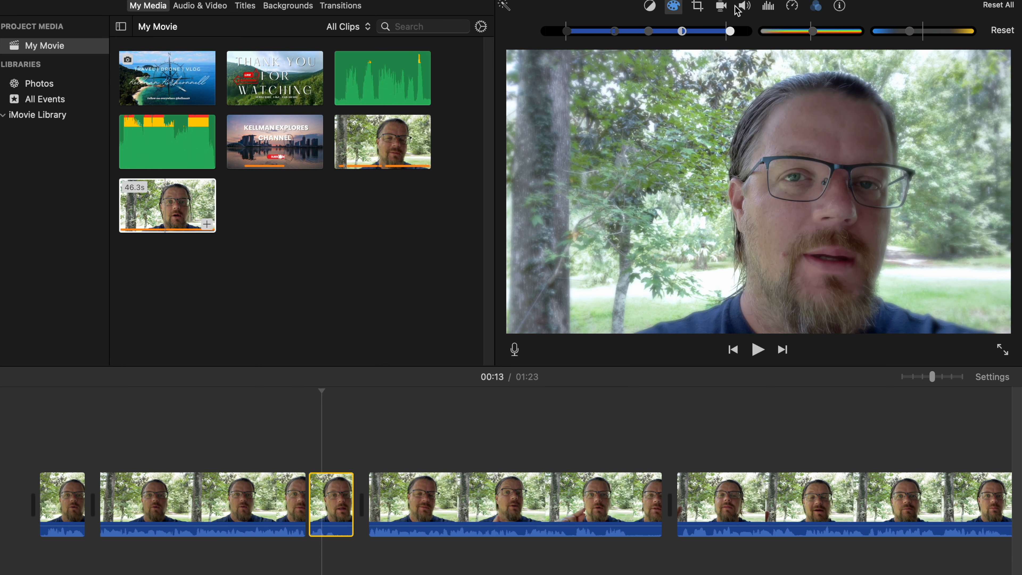
# - Apply a Ken Burns effect to the short clip at 00:13, shrinking the end frame around the speaker's face
pyautogui.click(699, 7)
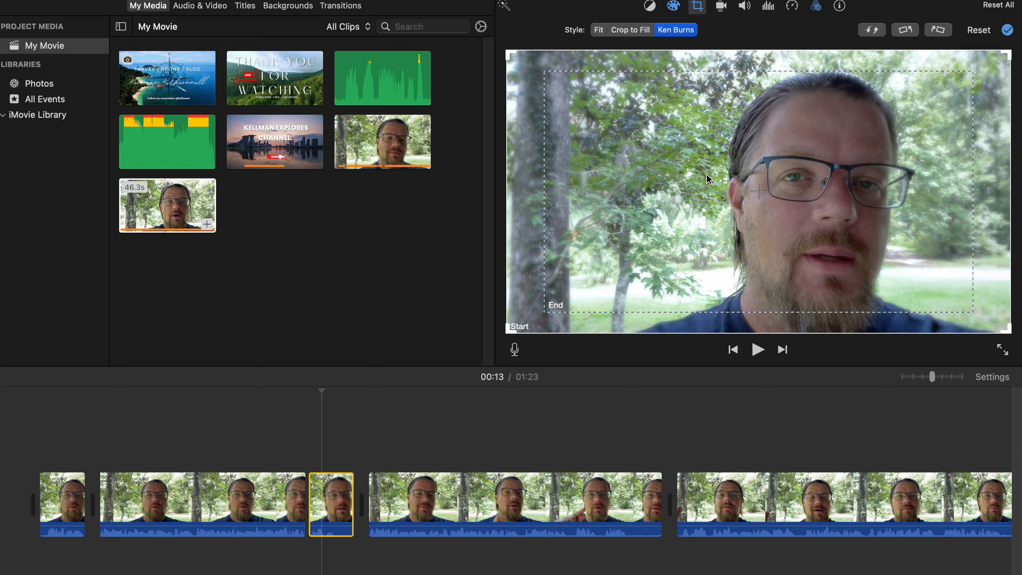
pyautogui.click(707, 177)
pyautogui.moveTo(547, 309); pyautogui.dragTo(697, 296)
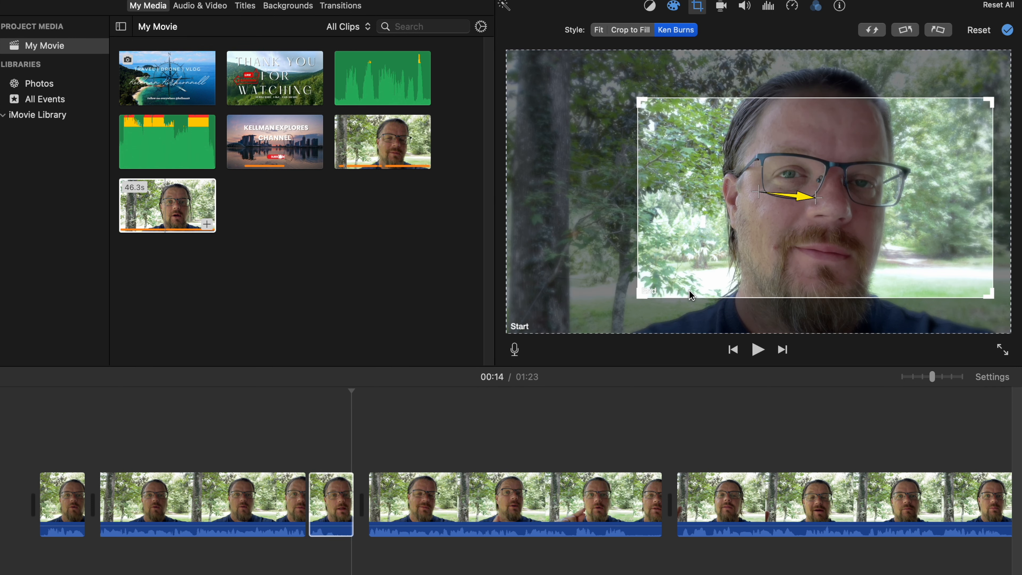
pyautogui.click(1008, 30)
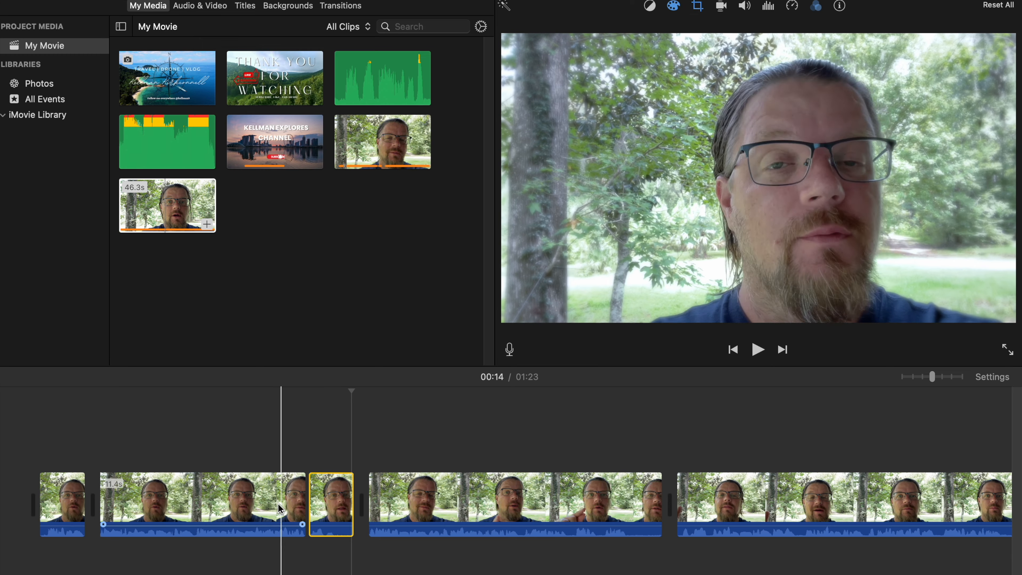
# - Play the following section, split the clip around 00:22 and remove the short unwanted piece there
pyautogui.click(284, 510)
pyautogui.press('space')
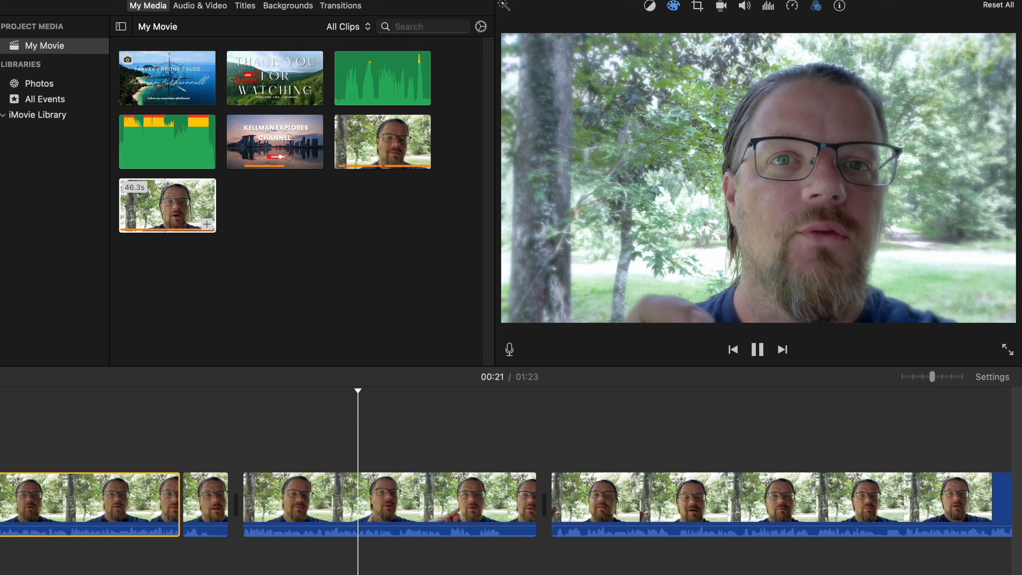
pyautogui.press('space')
pyautogui.click(390, 493)
pyautogui.rightClick(391, 494)
pyautogui.click(406, 443)
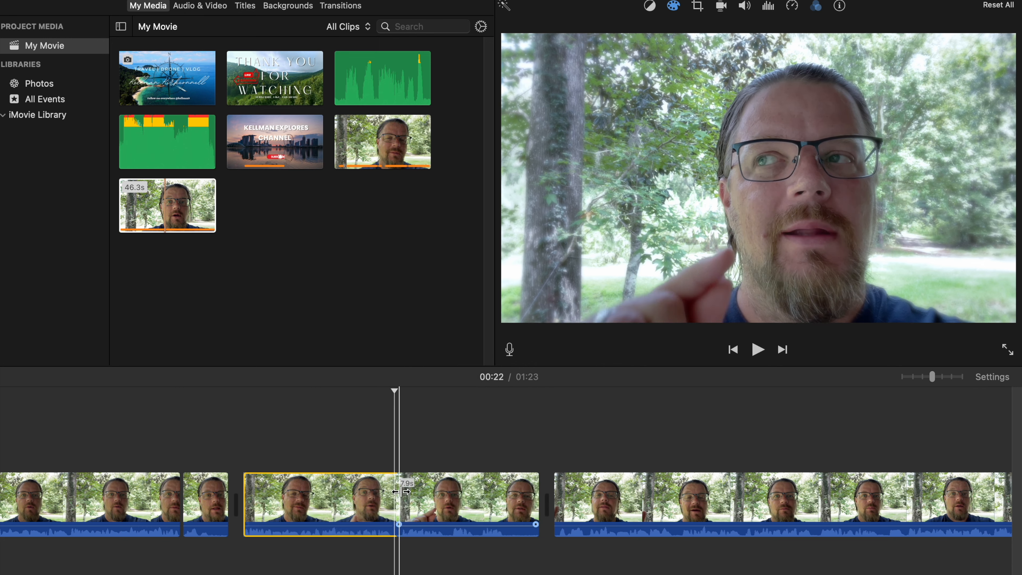
pyautogui.rightClick(401, 493)
pyautogui.click(428, 443)
pyautogui.rightClick(403, 491)
pyautogui.click(441, 444)
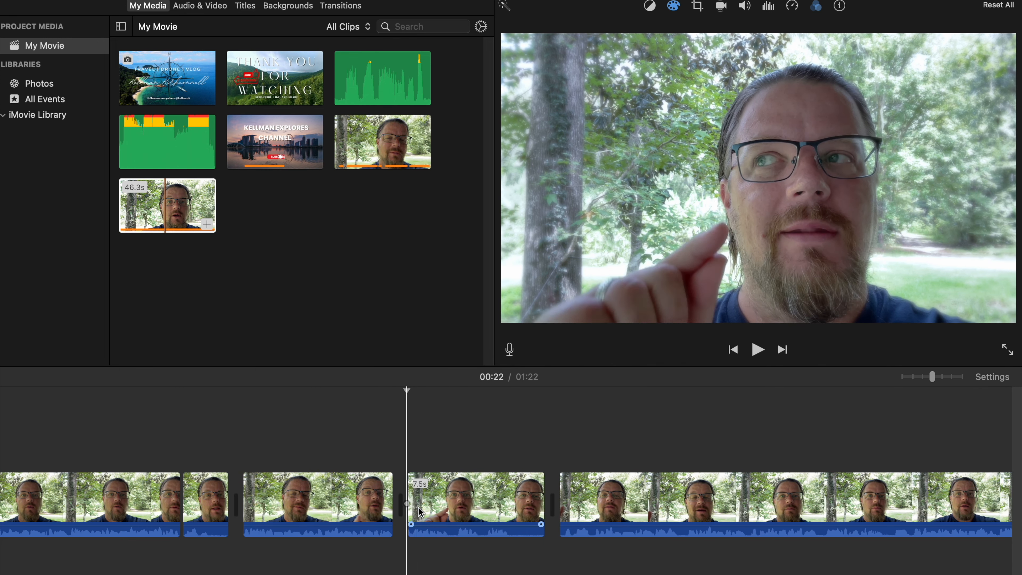
# - Cut the 7.5 s clip after 00:22 into three short clips, removing the unwanted parts between them
pyautogui.press('space')
pyautogui.press('space')
pyautogui.rightClick(449, 504)
pyautogui.click(468, 492)
pyautogui.rightClick(461, 493)
pyautogui.click(483, 444)
pyautogui.rightClick(491, 496)
pyautogui.click(512, 443)
pyautogui.rightClick(525, 496)
pyautogui.click(542, 443)
pyautogui.moveTo(584, 505); pyautogui.dragTo(469, 516)
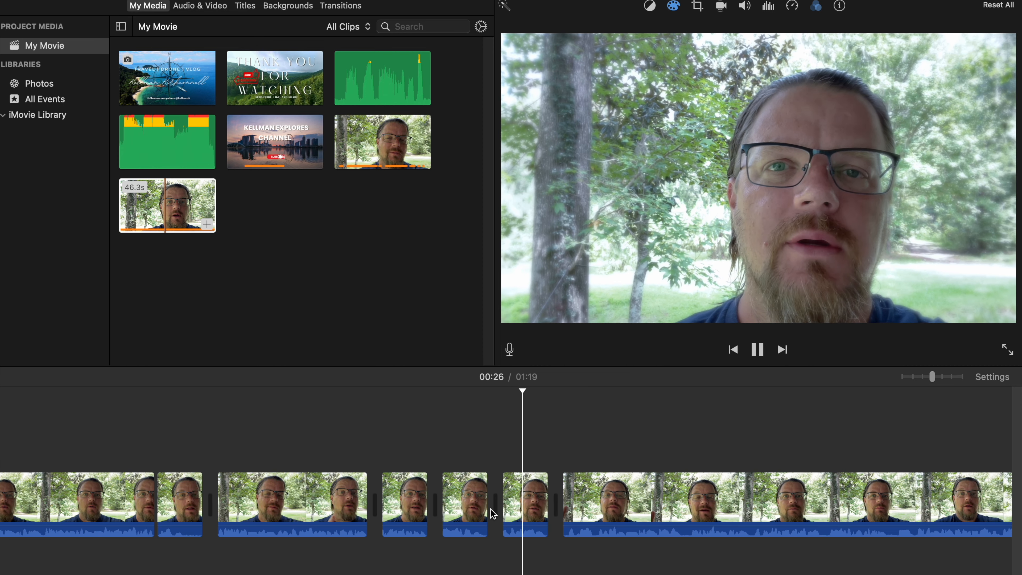
# - Fit the whole timeline in view and place the Kellman Explores Channel title clip before the last talking-head clip
pyautogui.click(904, 377)
pyautogui.click(459, 437)
pyautogui.moveTo(463, 438); pyautogui.dragTo(451, 500)
# - Preview the fifth clip in the timeline at about 00:23 and apply a crop adjustment to it
pyautogui.click(289, 503)
pyautogui.press('space')
pyautogui.press('space')
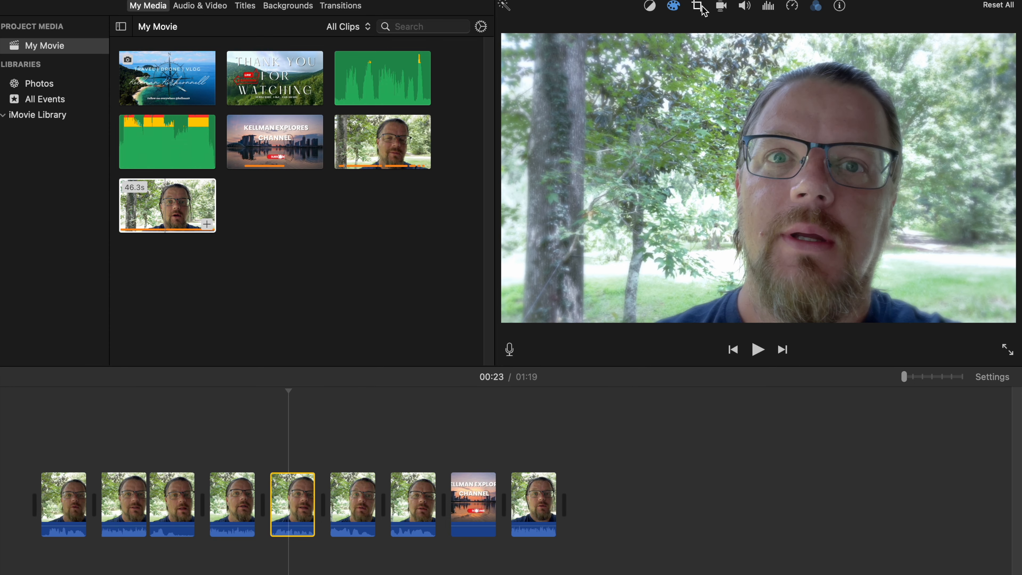
pyautogui.click(459, 500)
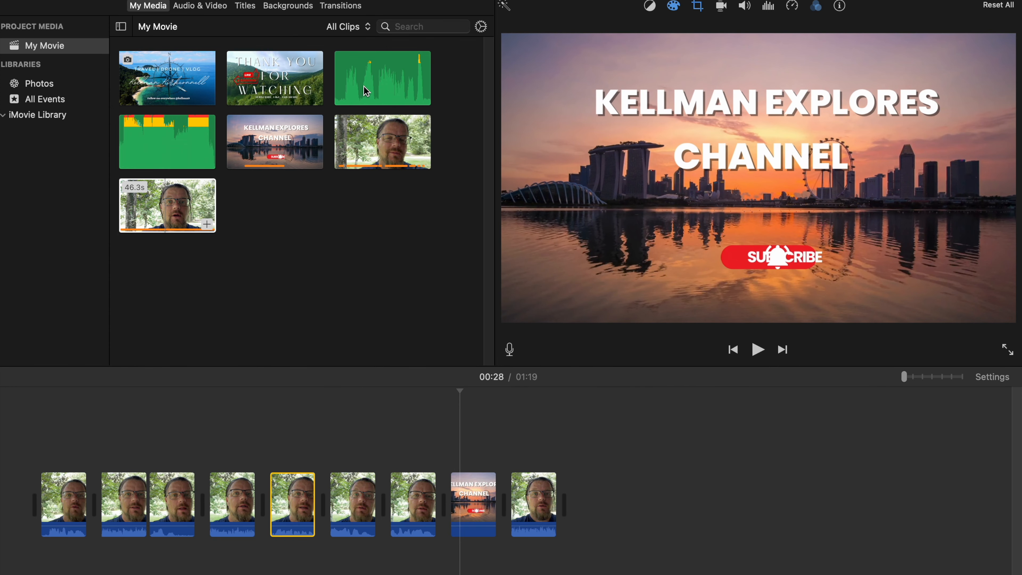
# - Add the Through Glass audio beneath the clips from the movie's start and shorten it to 33.5 s
pyautogui.click(162, 134)
pyautogui.moveTo(163, 141); pyautogui.dragTo(64, 560)
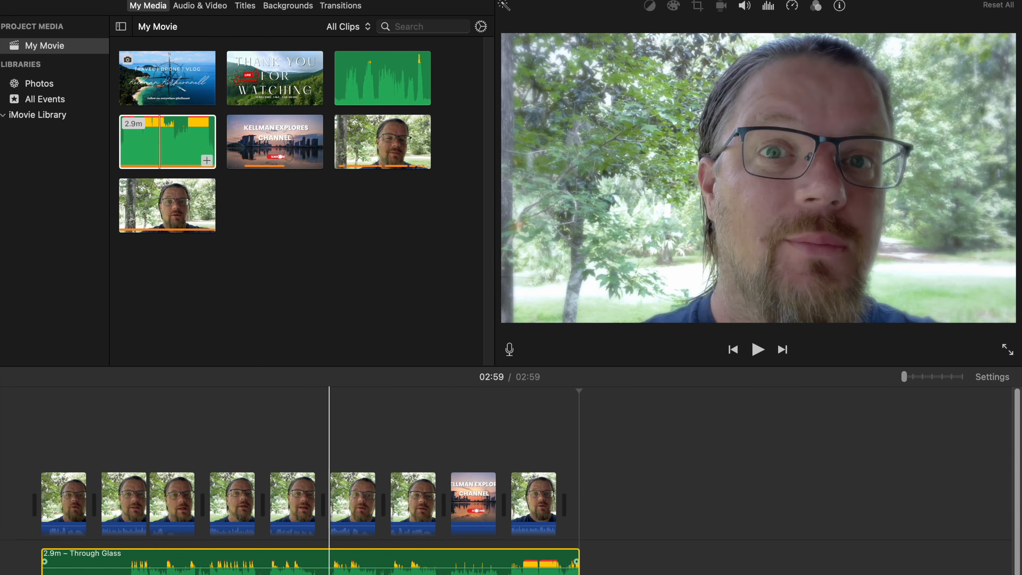
pyautogui.moveTo(580, 569); pyautogui.dragTo(476, 558)
# - Lower the volume of other clips under the seven talking-head clips before the title, and play the movie from the start
pyautogui.click(926, 378)
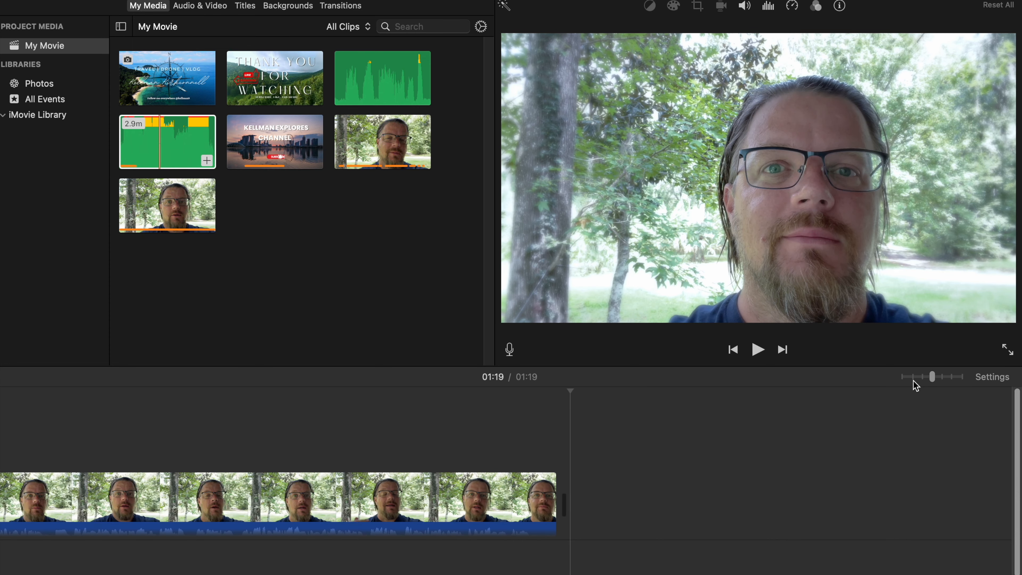
pyautogui.scroll(-2, 640, 503)
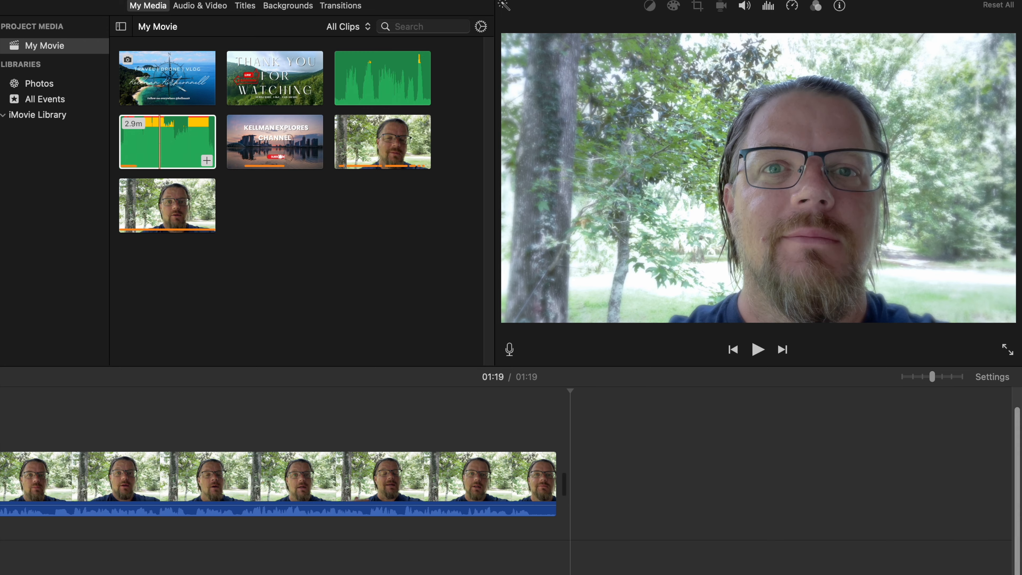
pyautogui.hscroll(-10, 282, 572)
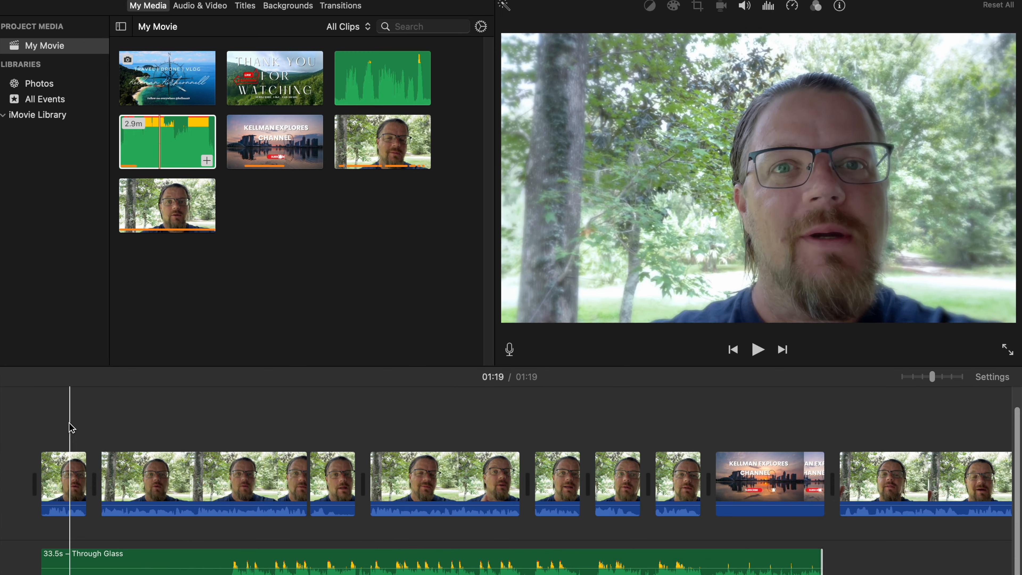
pyautogui.moveTo(60, 418); pyautogui.dragTo(680, 483)
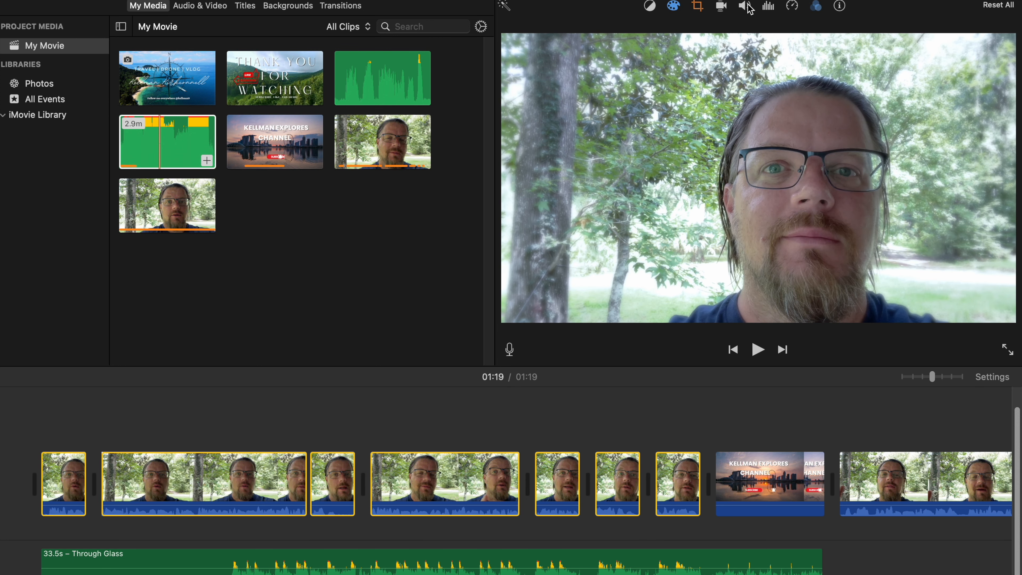
pyautogui.click(747, 6)
pyautogui.click(805, 30)
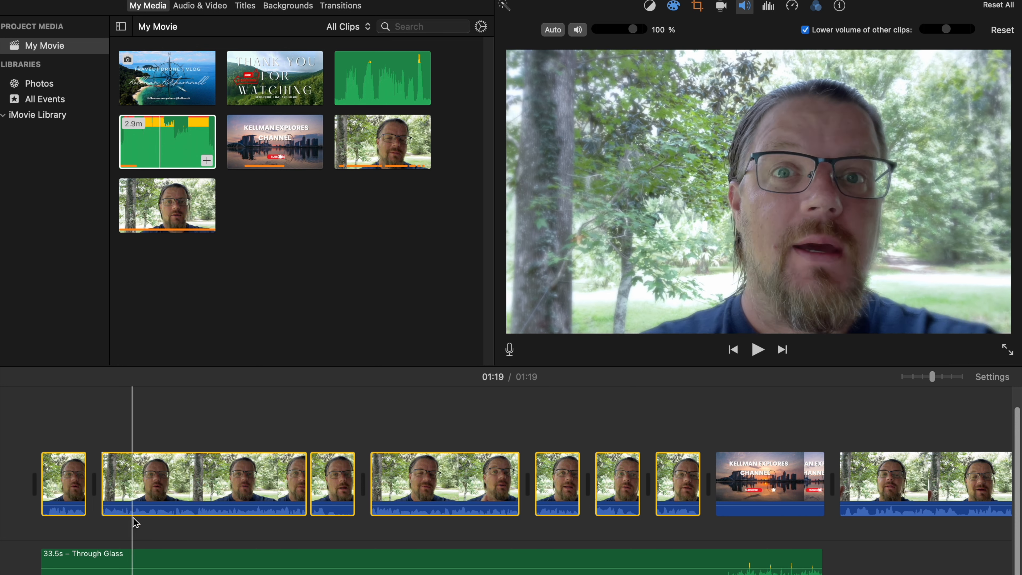
pyautogui.click(40, 484)
pyautogui.press('space')
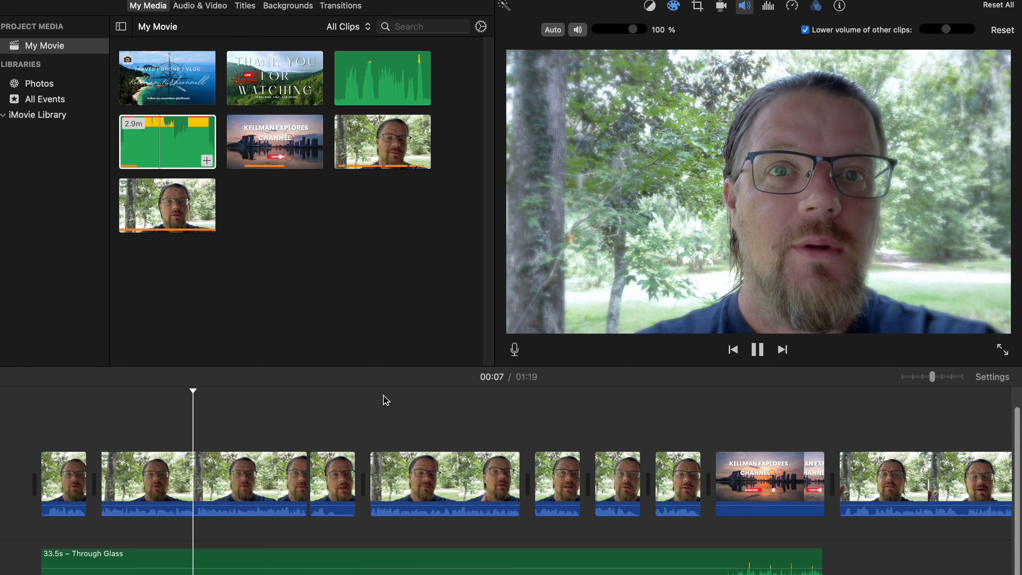
# - Split the second talking-head clip at about 00:07 and slightly lower the volume of the Through Glass audio
pyautogui.click(156, 483)
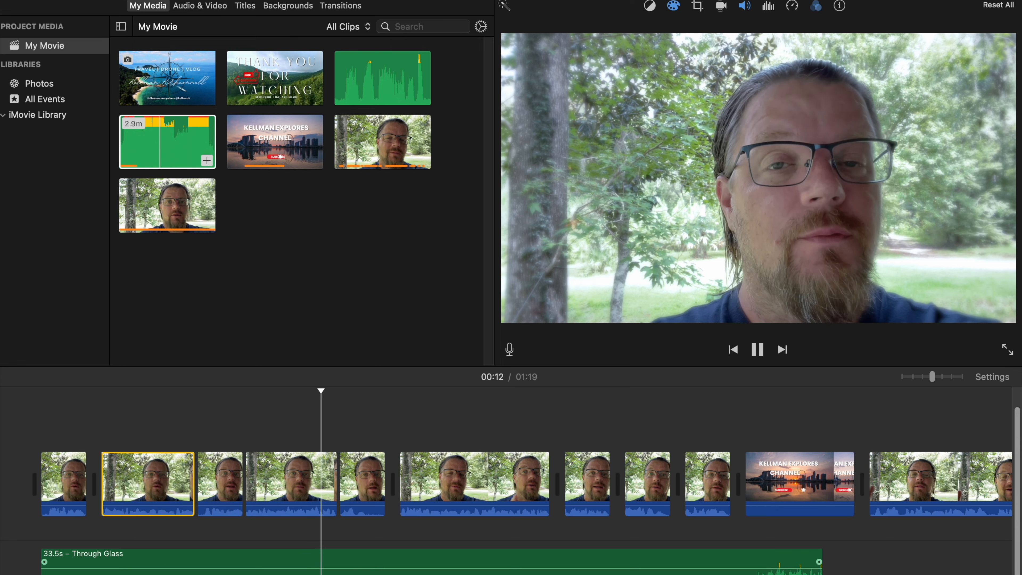
pyautogui.moveTo(371, 564)
pyautogui.moveTo(371, 563); pyautogui.dragTo(371, 565)
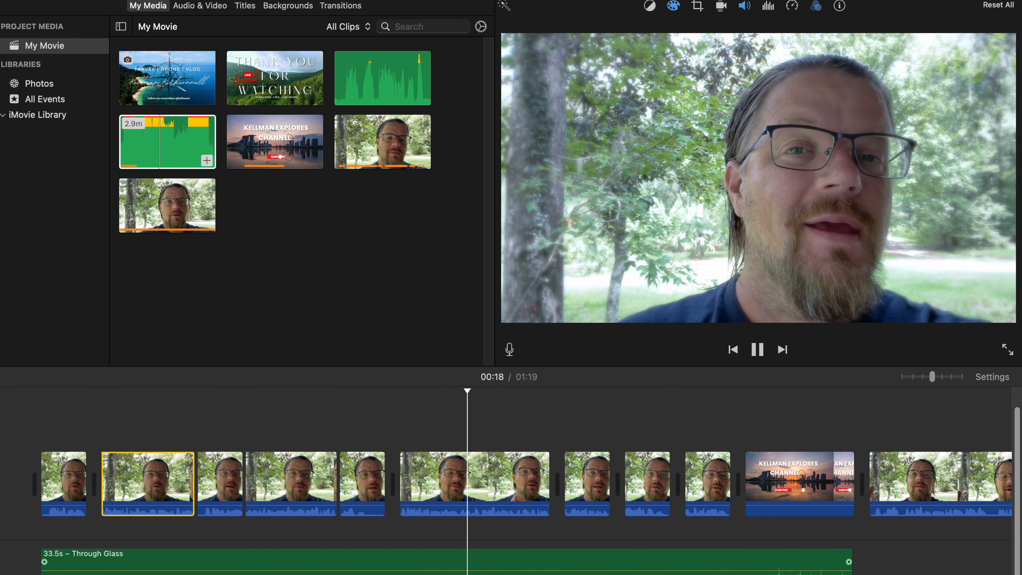
pyautogui.press('XF86AudioRaiseVolume')
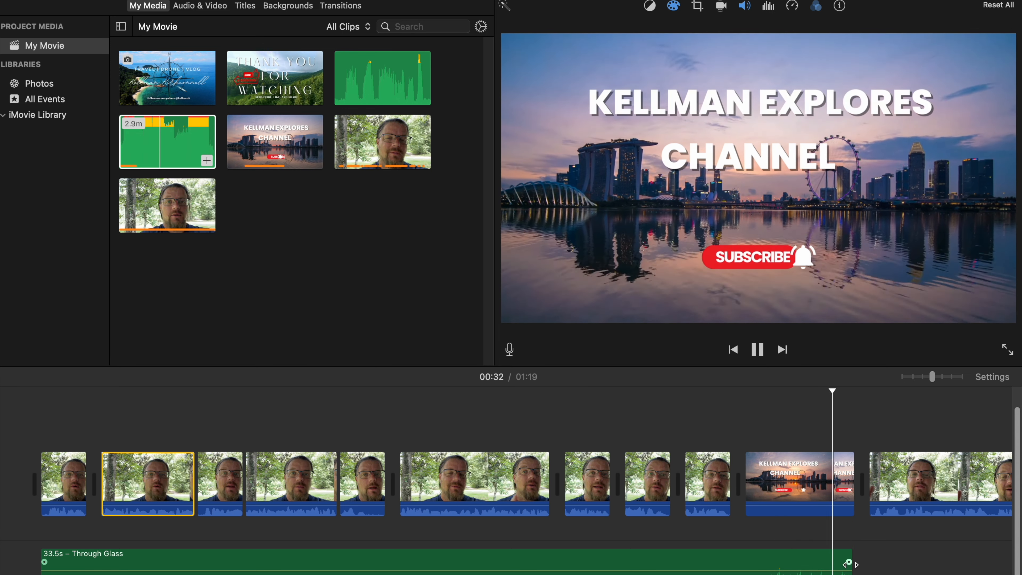
# - Extend the Through Glass audio to 33.9 s with a fade-out at its end, and play the transition after the title clip
pyautogui.moveTo(851, 563); pyautogui.dragTo(872, 564)
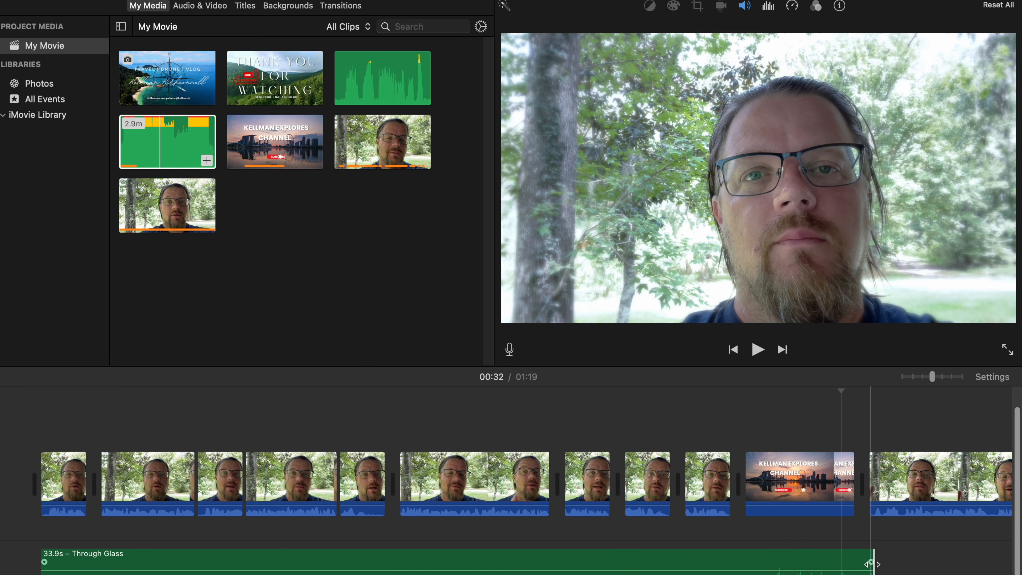
pyautogui.click(822, 479)
pyautogui.press('space')
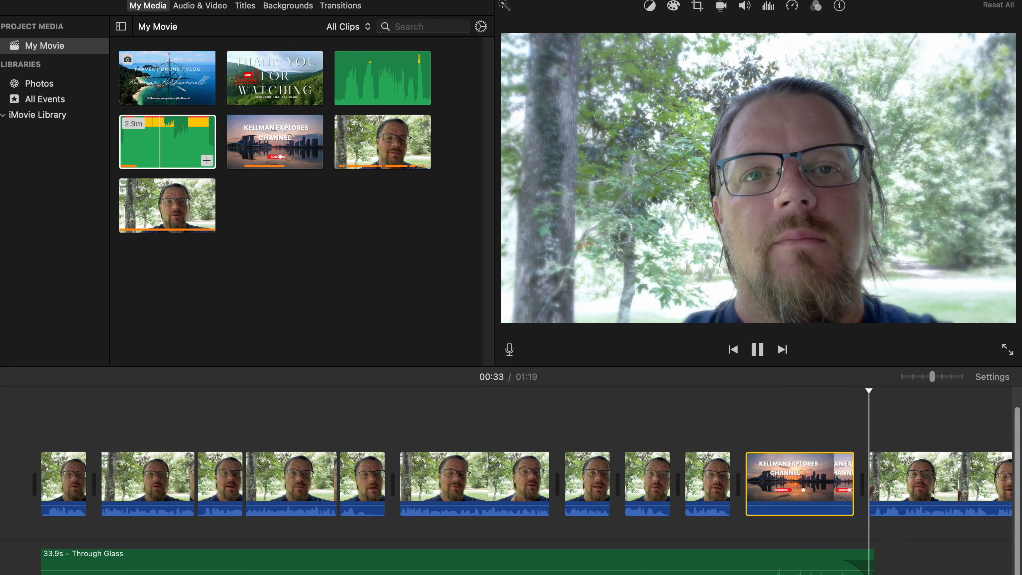
# - Split the long talking-head clip after the Kellman Explores Channel title into sections up to about 00:41, trimming out the mistake
pyautogui.click(385, 477)
pyautogui.moveTo(351, 483); pyautogui.dragTo(355, 481)
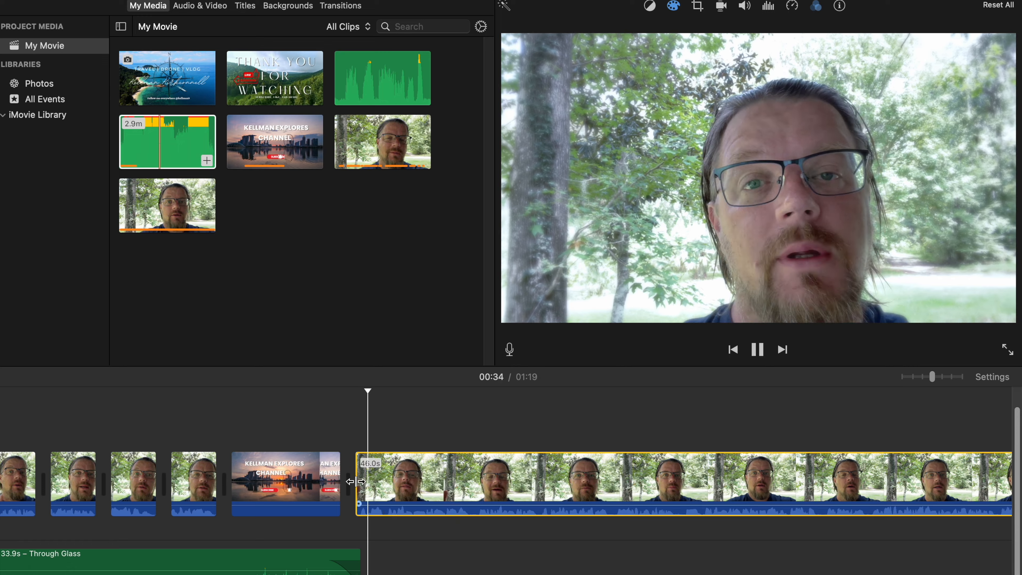
pyautogui.press('space')
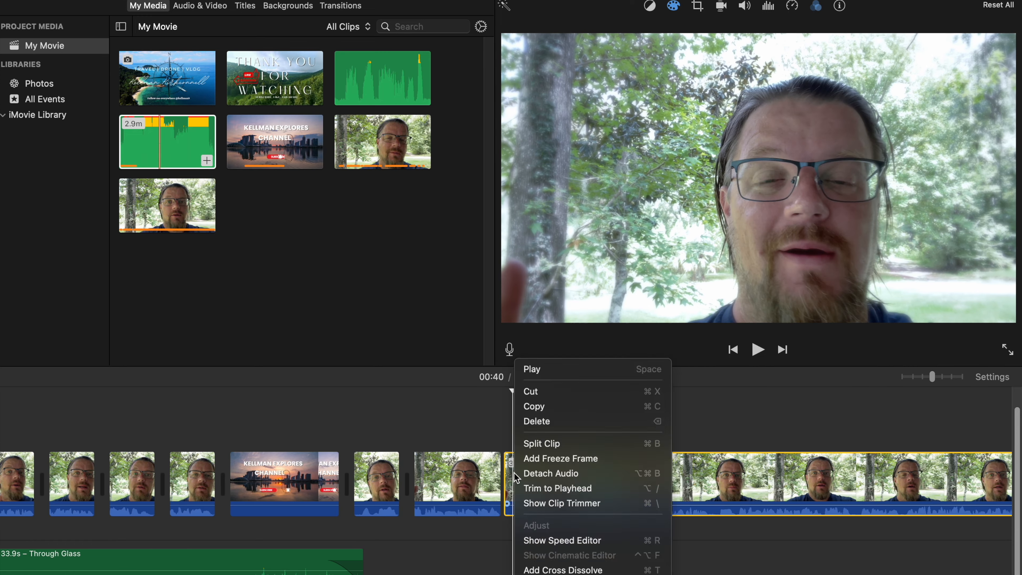
pyautogui.click(575, 473)
pyautogui.rightClick(575, 473)
pyautogui.click(596, 443)
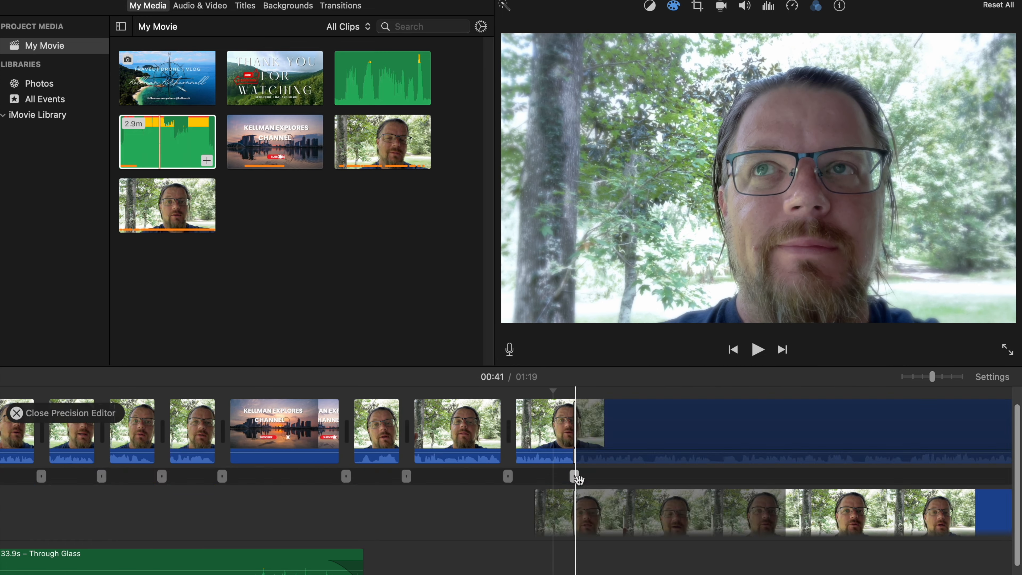
pyautogui.click(942, 381)
pyautogui.press('space')
pyautogui.rightClick(573, 471)
pyautogui.click(588, 446)
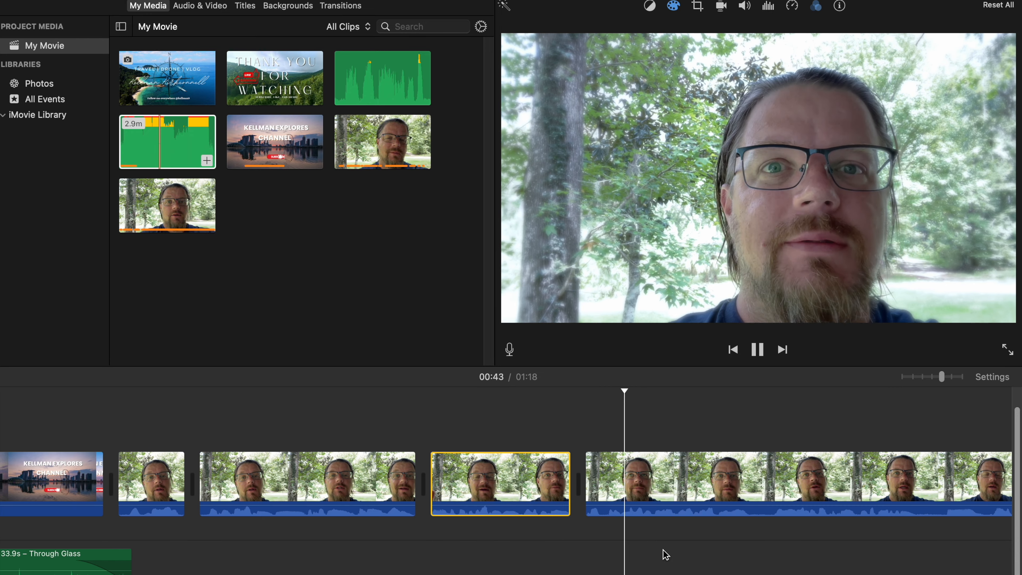
# - Play the talking-head footage from about 00:43 to 00:56, splitting it at pauses and cutting out the mistakes
pyautogui.press('space')
pyautogui.press('super+b')
pyautogui.press('space')
pyautogui.press('space')
pyautogui.rightClick(742, 479)
pyautogui.click(758, 444)
pyautogui.press('space')
pyautogui.press('space')
pyautogui.rightClick(636, 479)
pyautogui.click(663, 444)
pyautogui.click(513, 494)
pyautogui.press('space')
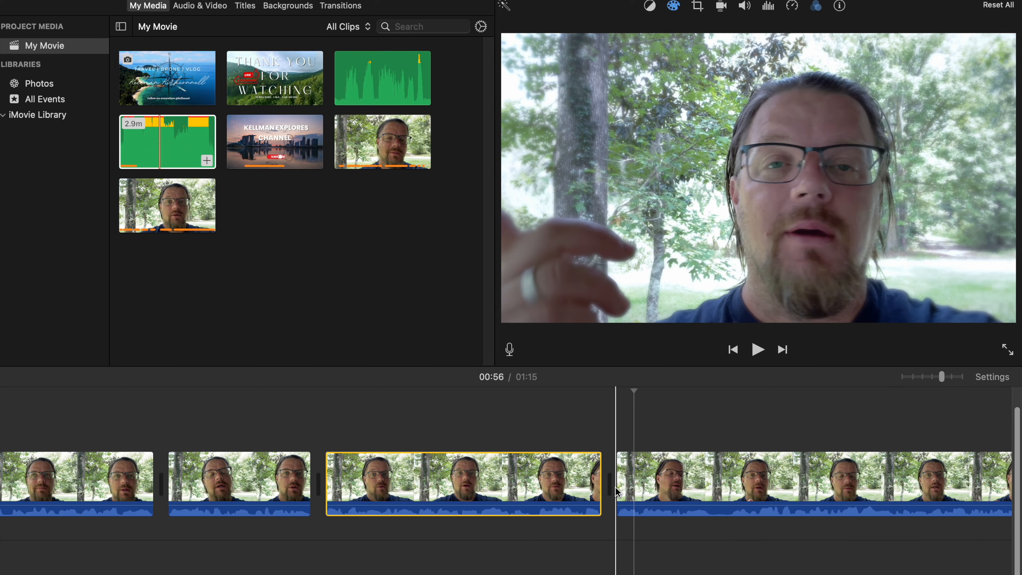
# - Continue splitting the remaining talking-head footage from about 00:56 to 01:05 and remove the unwanted piece
pyautogui.press('space')
pyautogui.press('super+b')
pyautogui.press('space')
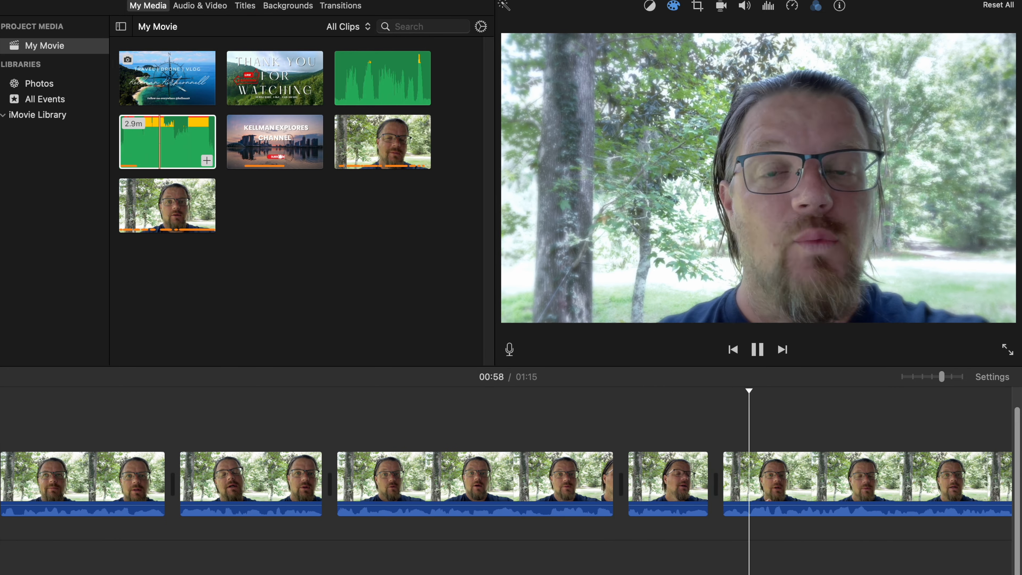
pyautogui.rightClick(549, 479)
pyautogui.click(594, 445)
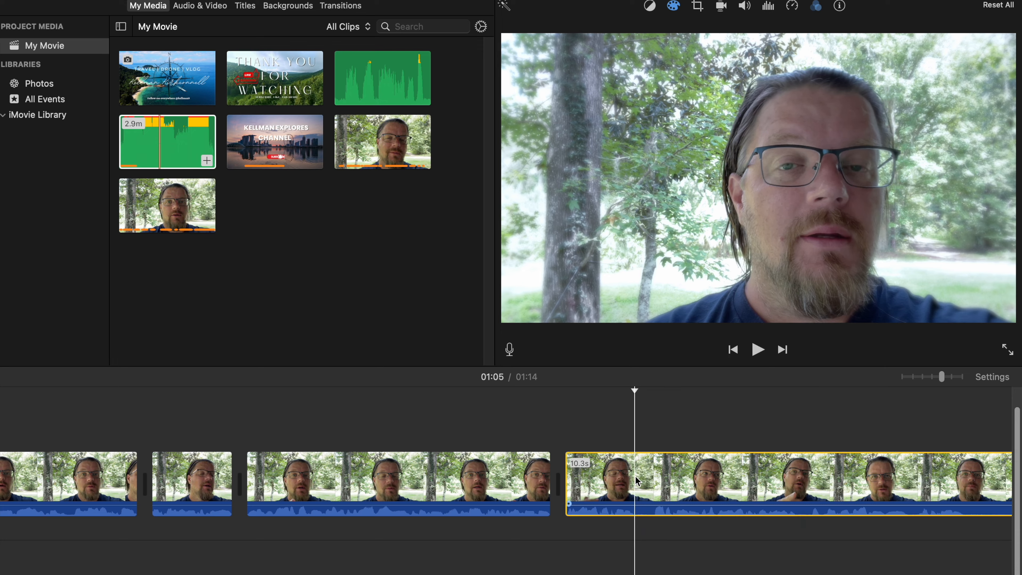
pyautogui.press('super+b')
pyautogui.press('space')
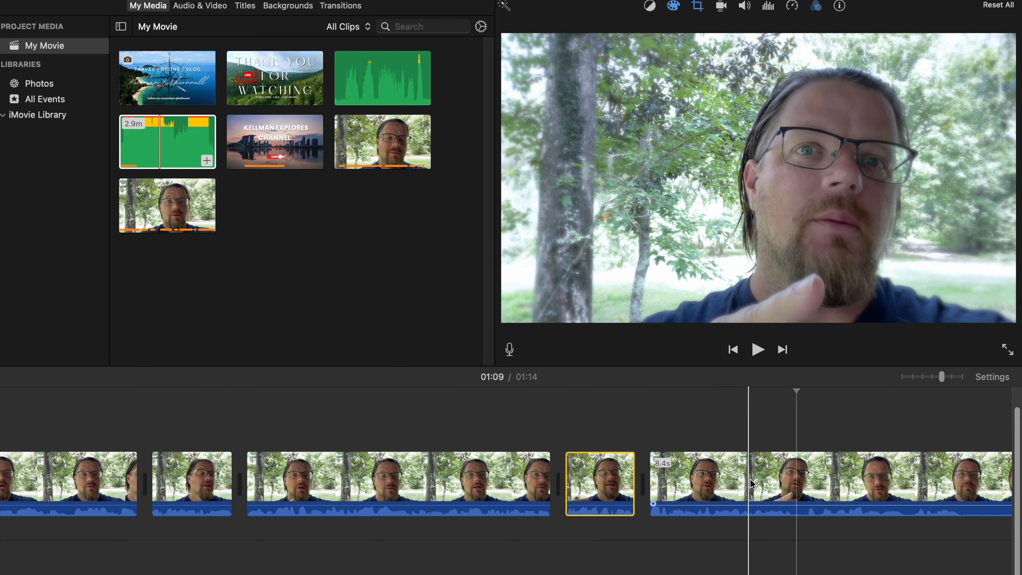
# - Make the section from about 01:05 to 01:09 a separate cropped-in zoom clip and trim the end of the last talking-head clip
pyautogui.press('super+b')
pyautogui.press('c')
pyautogui.press('space')
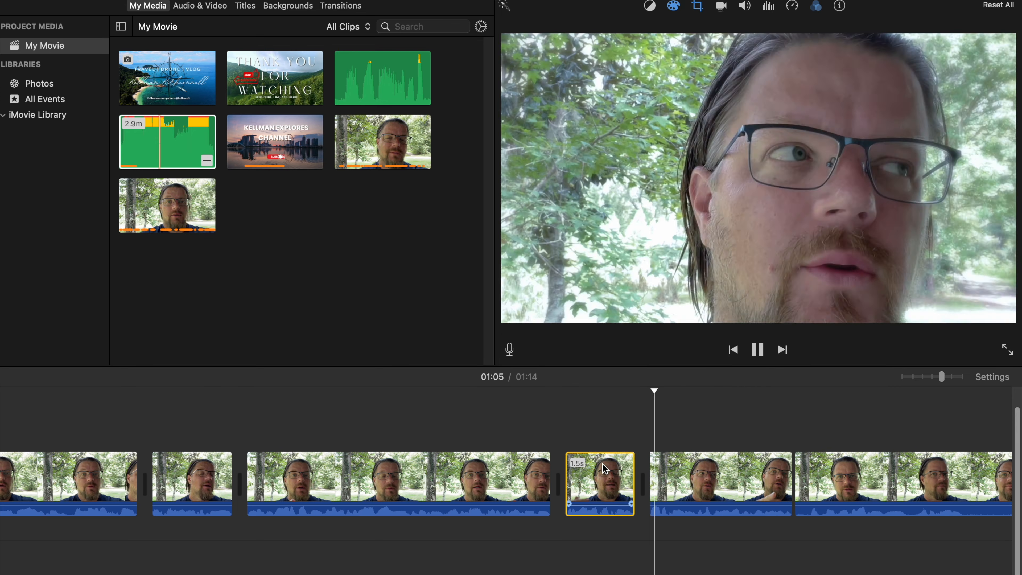
pyautogui.moveTo(738, 490); pyautogui.dragTo(696, 491)
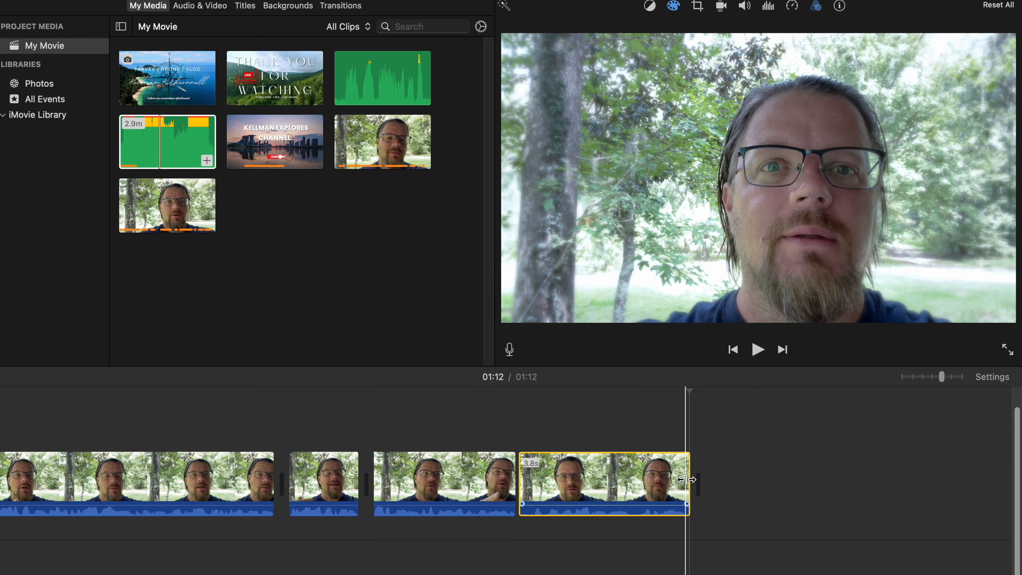
# - Add the Thank You For Watching clip after the last talking-head clip, followed by the Kellman Explores Channel clip
pyautogui.click(315, 96)
pyautogui.click(914, 377)
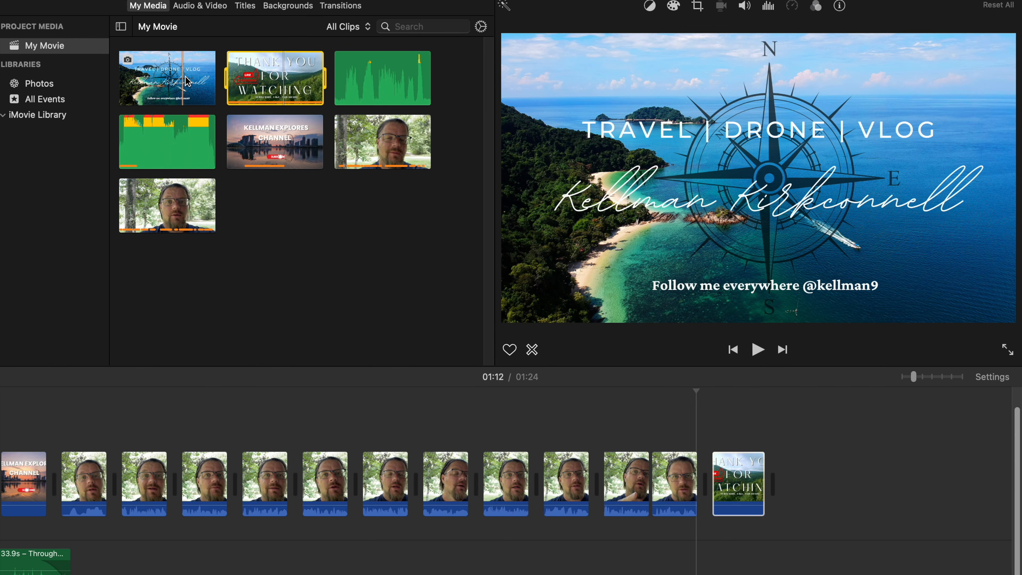
pyautogui.moveTo(277, 143); pyautogui.dragTo(832, 479)
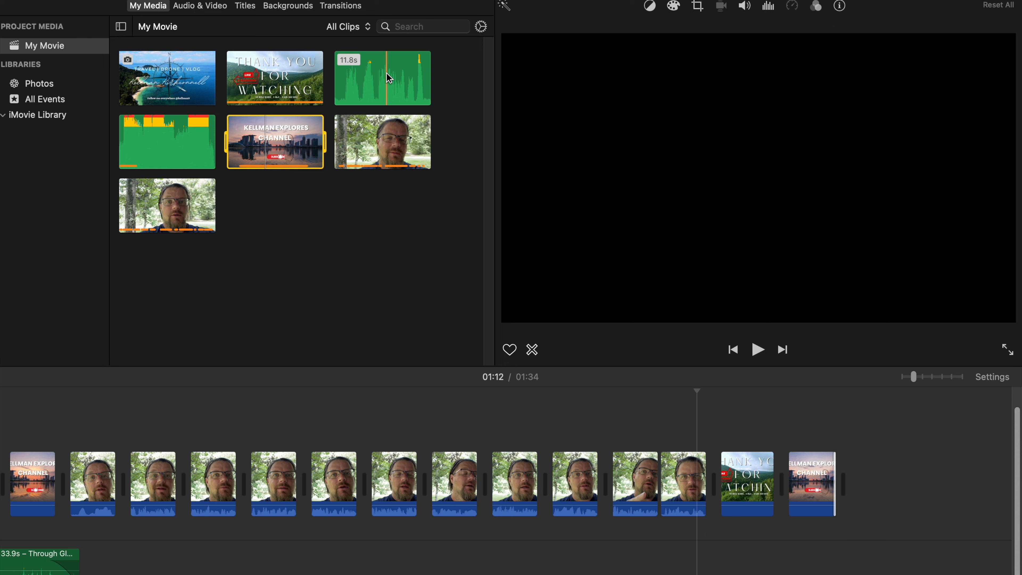
# - Attach the 11.8 s tyvm audio beneath the start of the Thank You For Watching clip
pyautogui.moveTo(377, 76); pyautogui.dragTo(711, 545)
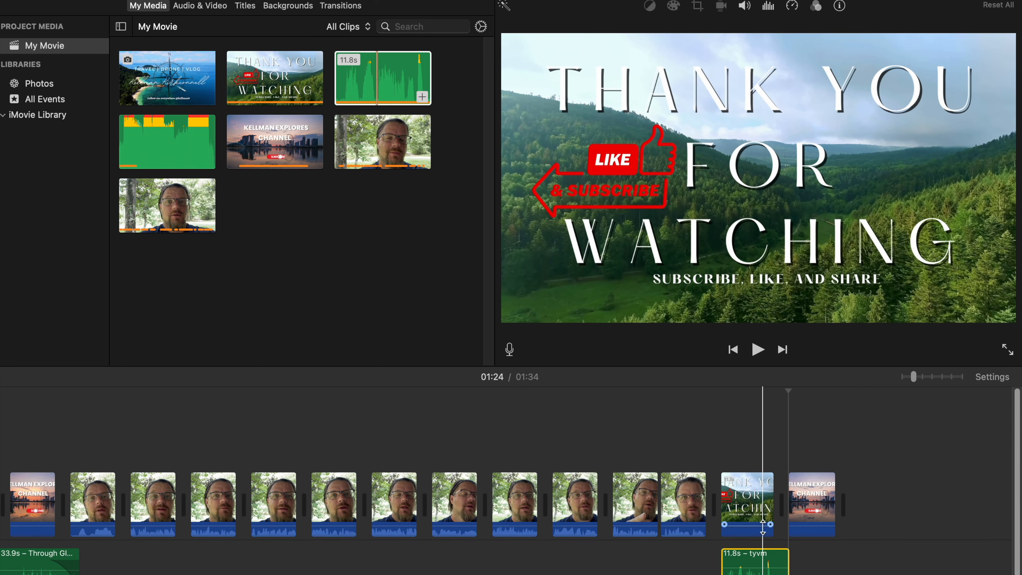
pyautogui.moveTo(759, 548); pyautogui.dragTo(750, 520)
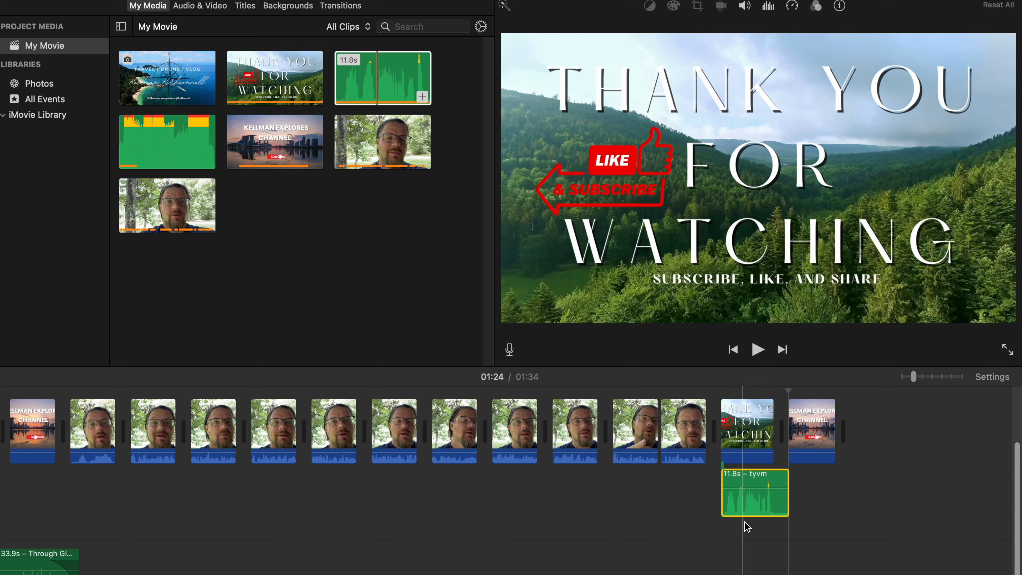
pyautogui.click(755, 475)
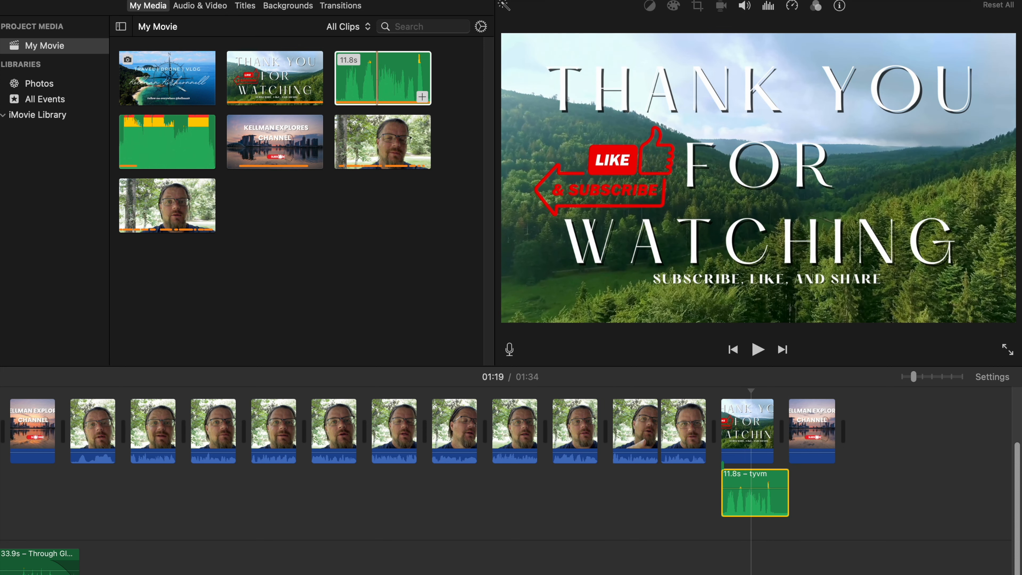
# - Make the tyvm audio lower the volume of other clips and play the Thank You For Watching section
pyautogui.click(748, 8)
pyautogui.click(805, 30)
pyautogui.click(680, 489)
pyautogui.press('space')
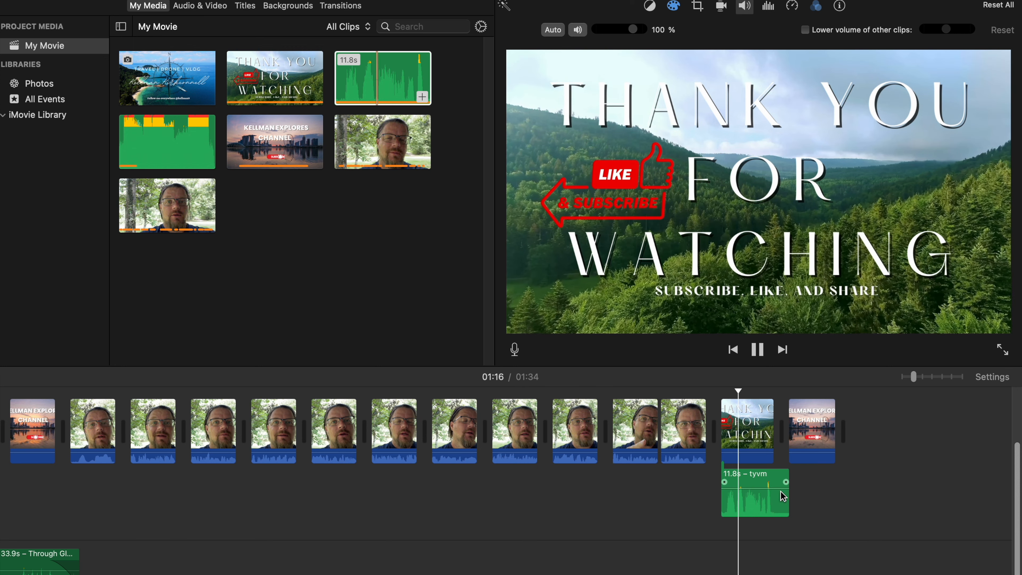
pyautogui.click(788, 494)
pyautogui.click(790, 404)
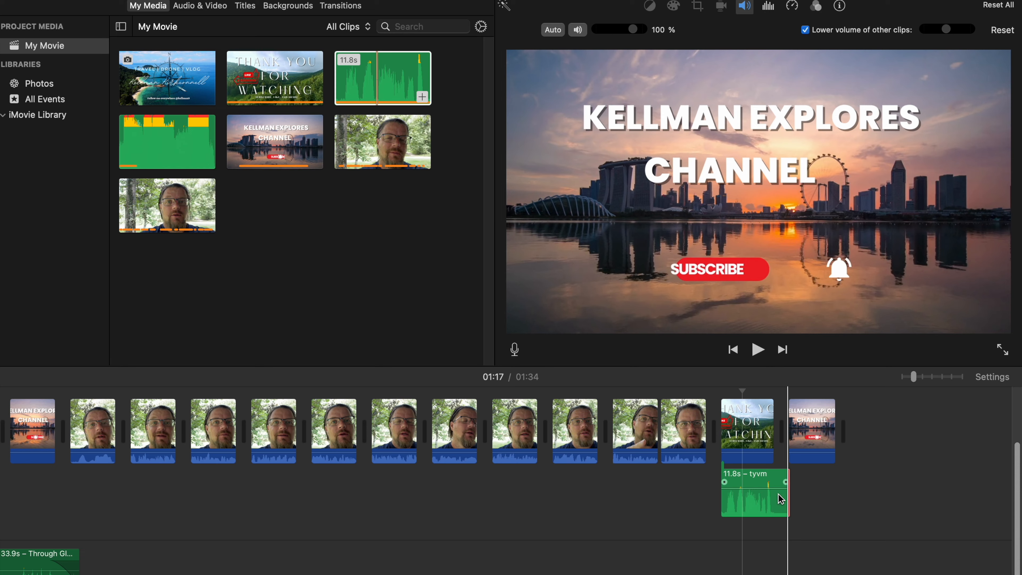
# - Add a second Through Glass audio shortened to 32.8 s beneath the closing clips, and place the Travel | Drone | Vlog image last
pyautogui.moveTo(167, 152); pyautogui.dragTo(229, 571)
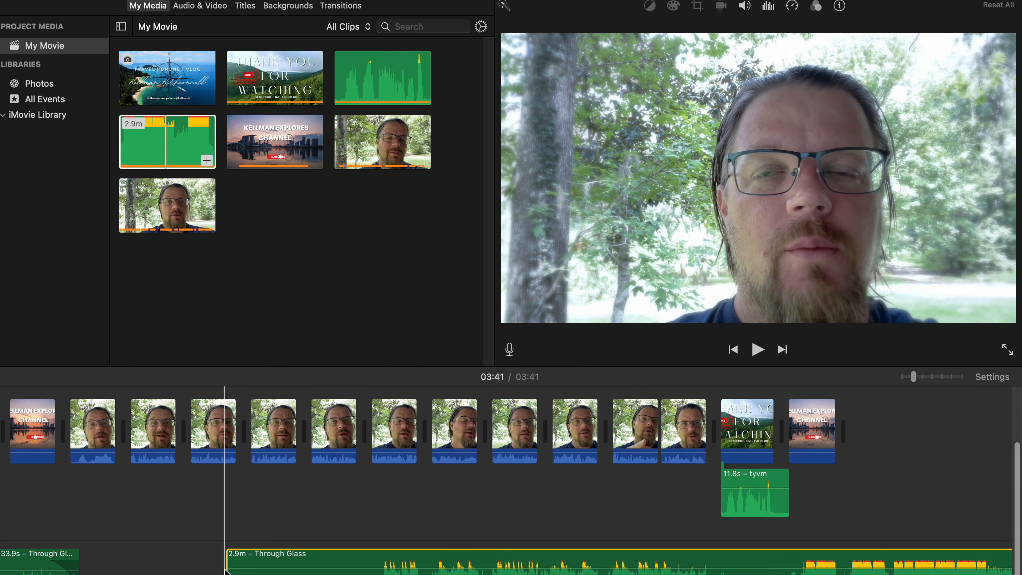
pyautogui.moveTo(232, 571); pyautogui.dragTo(285, 562)
pyautogui.moveTo(208, 570); pyautogui.dragTo(862, 562)
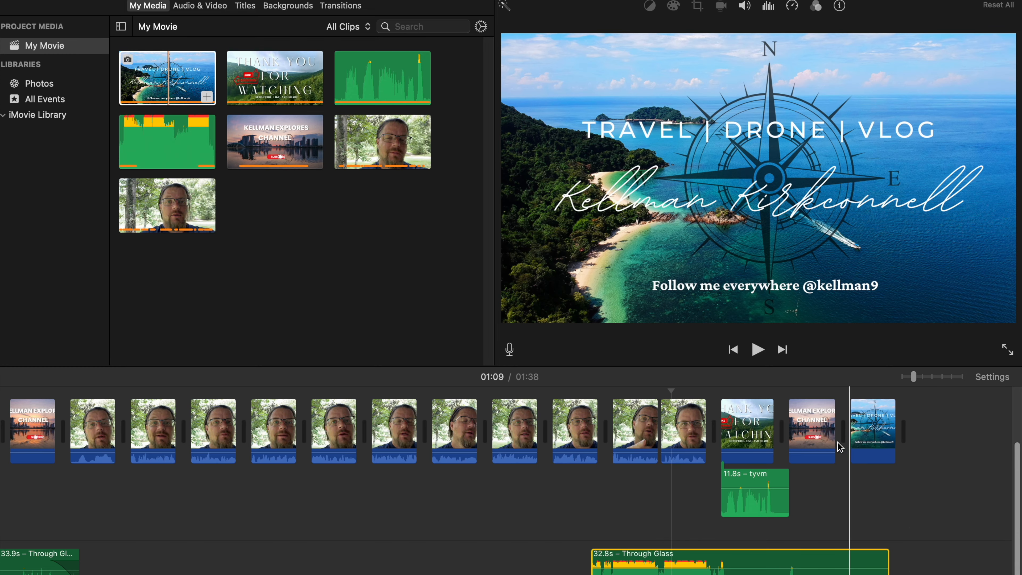
# - Extend the start of the second Through Glass audio back to the end of the first, making it 1.0 m long
pyautogui.click(822, 435)
pyautogui.moveTo(913, 376); pyautogui.dragTo(942, 376)
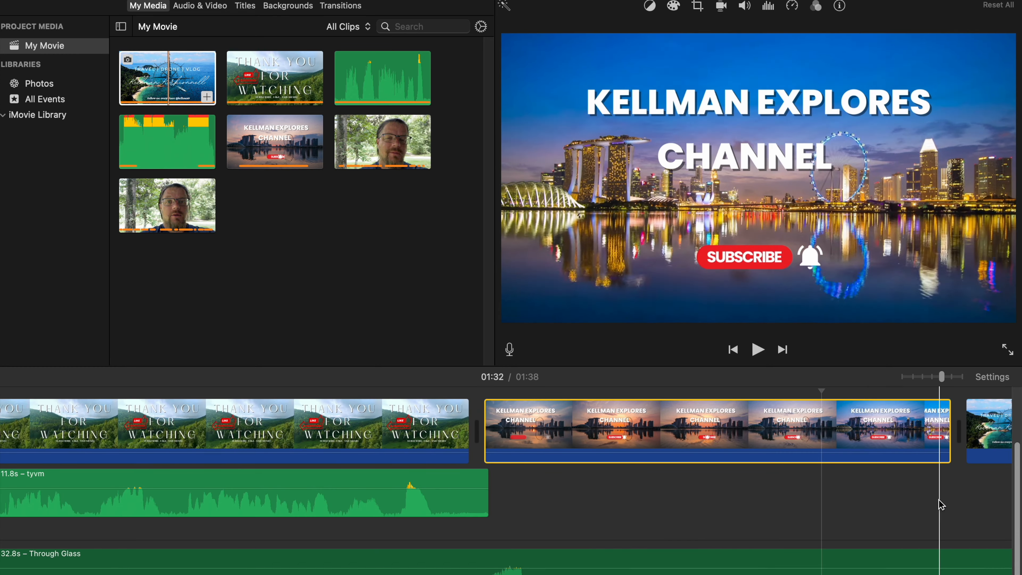
pyautogui.hscroll(5, 943, 502)
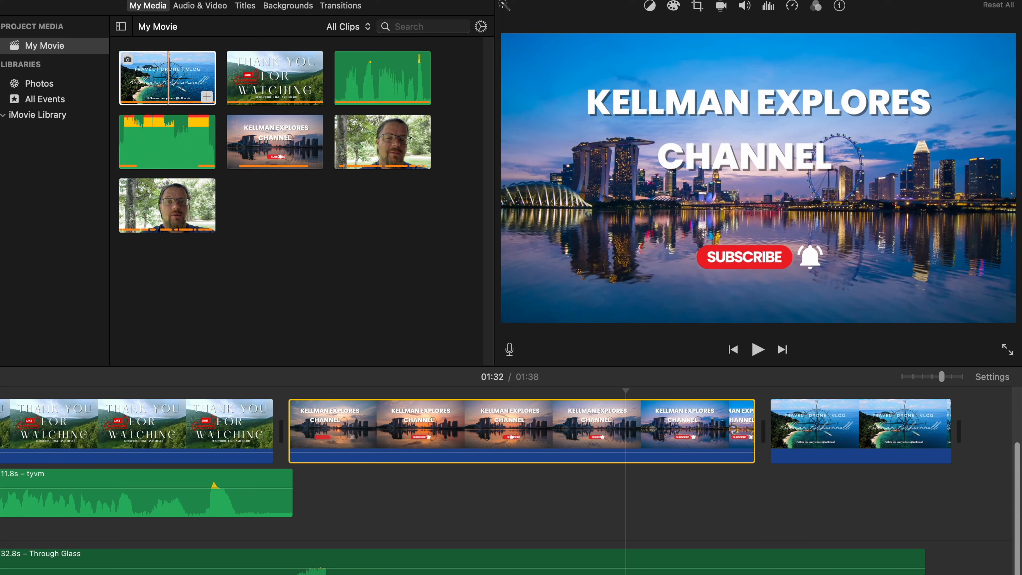
pyautogui.hscroll(-5, 511, 479)
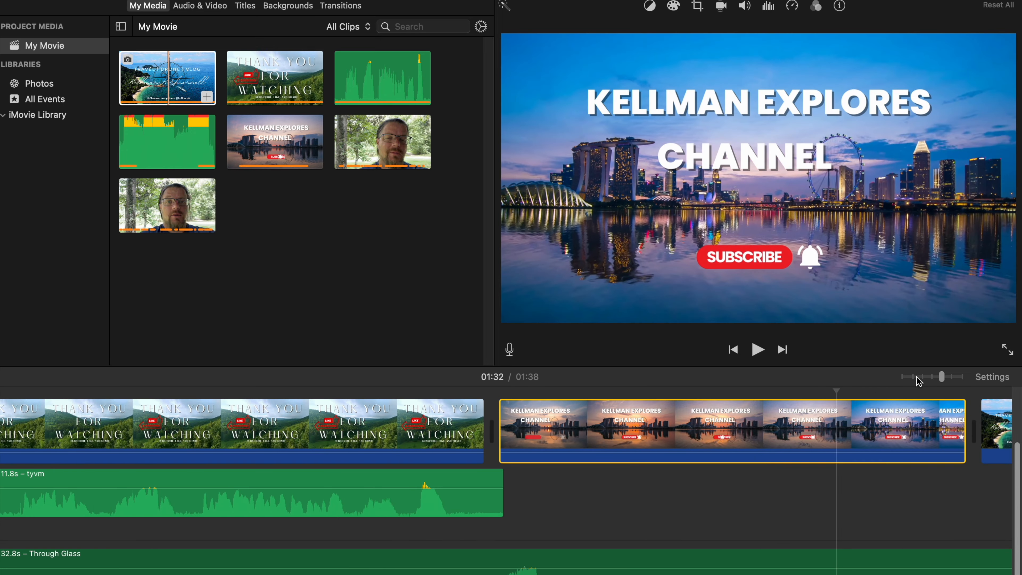
pyautogui.click(914, 376)
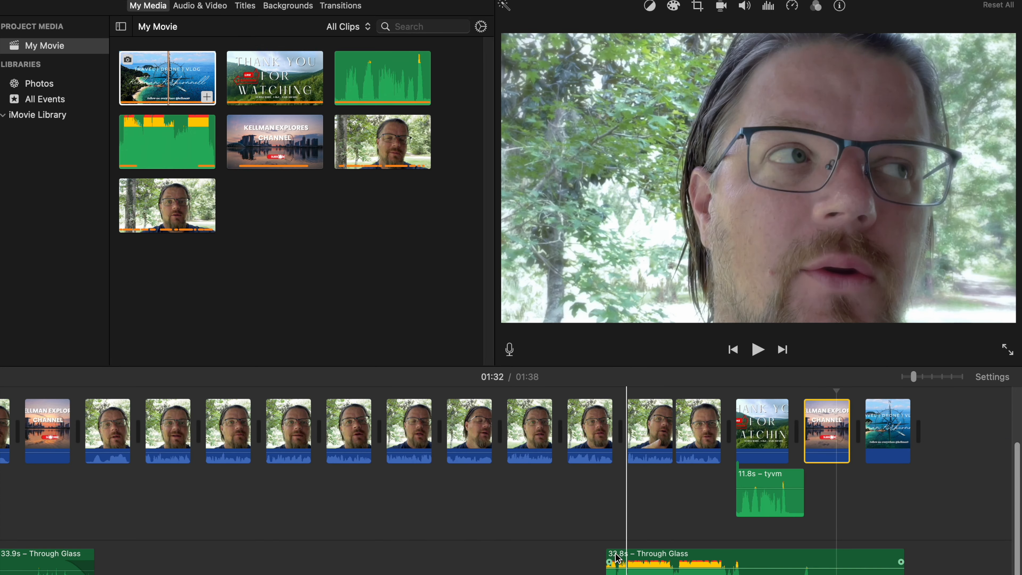
pyautogui.moveTo(608, 560); pyautogui.dragTo(98, 521)
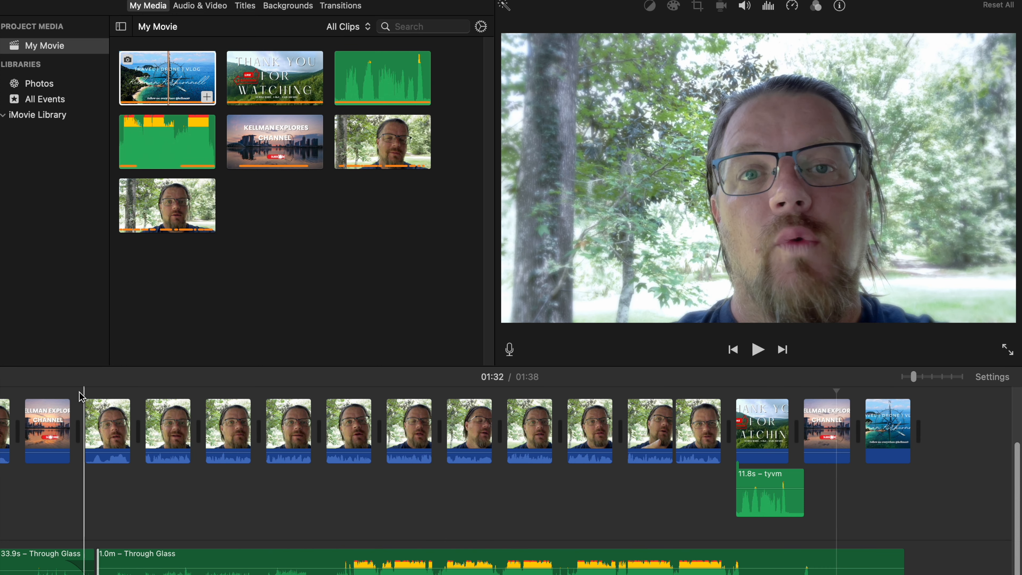
# - Lower the volume of other clips under all eleven talking-head clips between the title and the Thank You For Watching clip
pyautogui.moveTo(79, 393); pyautogui.dragTo(695, 450)
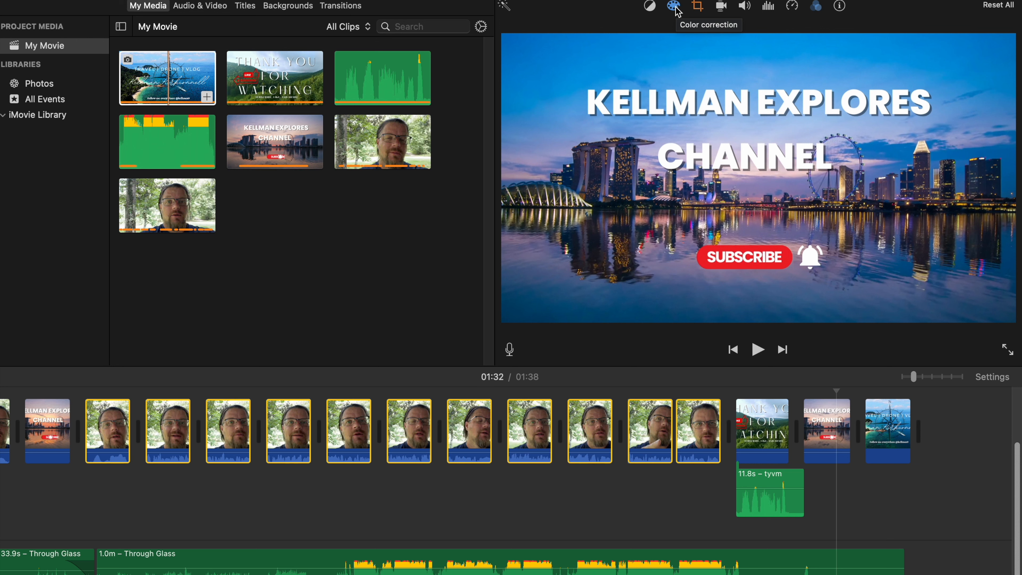
pyautogui.click(745, 7)
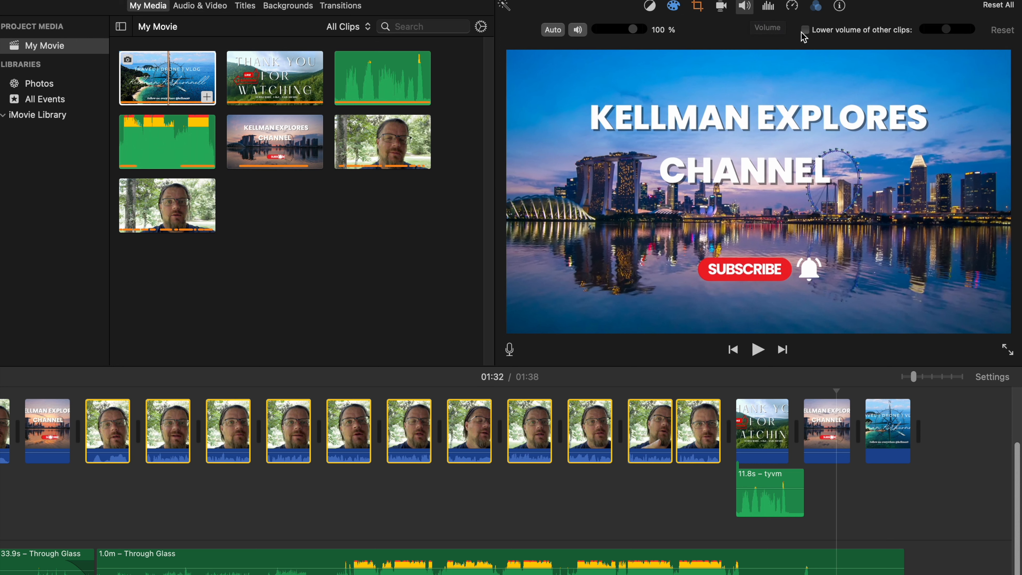
pyautogui.click(805, 29)
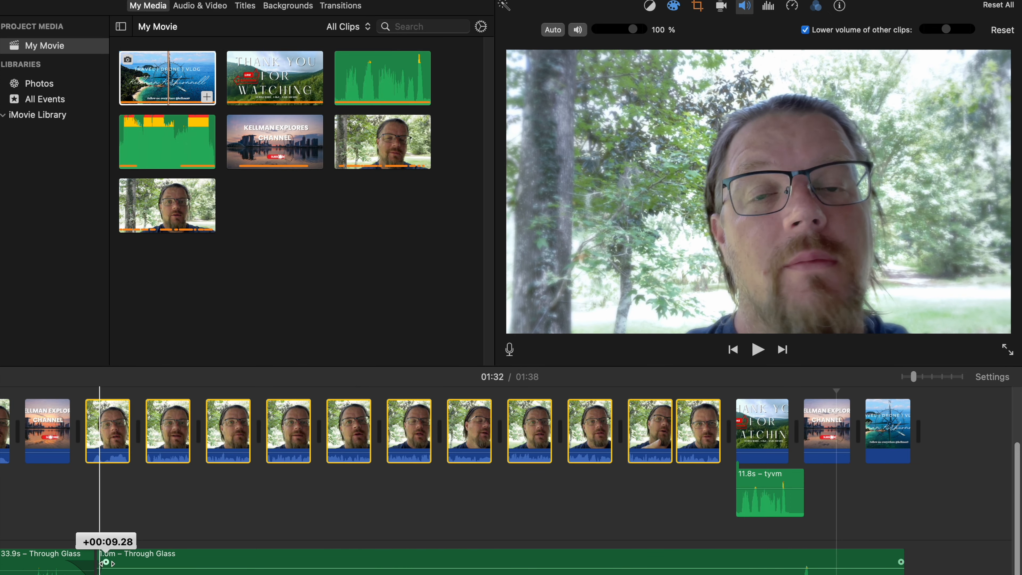
# - Add a fade-in to the second Through Glass audio and slightly reduce its volume while playing the movie
pyautogui.click(84, 517)
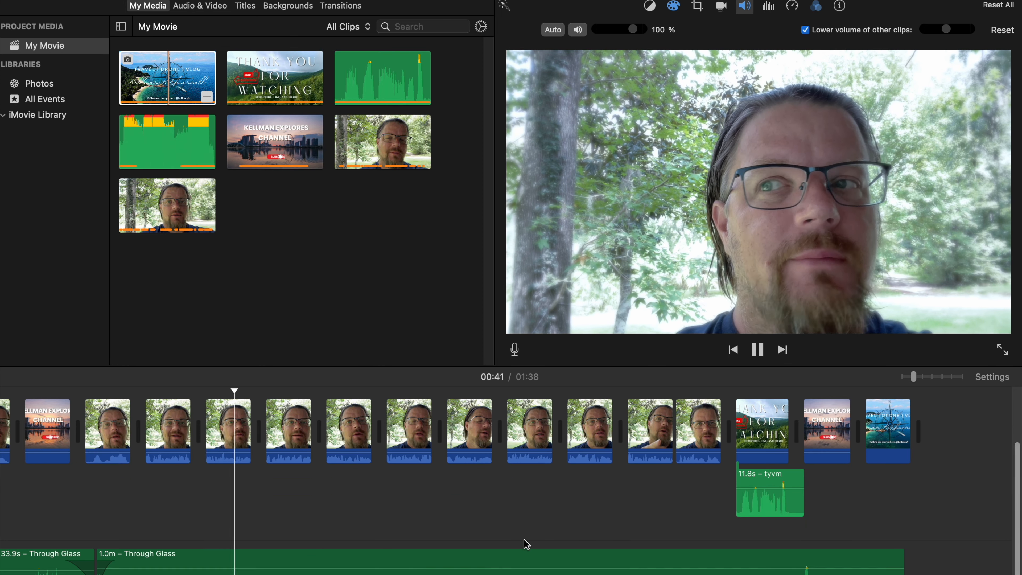
pyautogui.moveTo(517, 567); pyautogui.dragTo(518, 568)
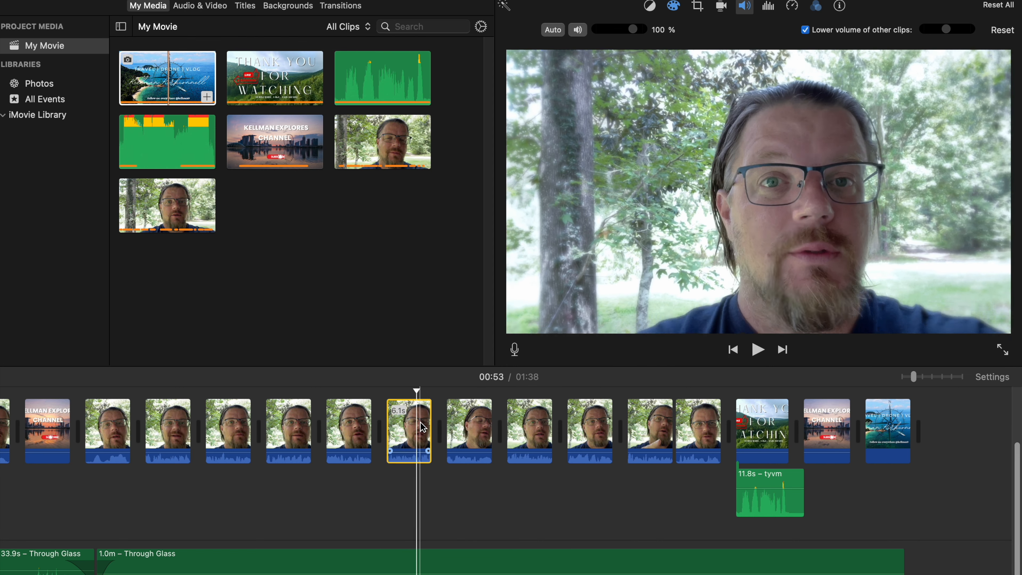
# - Add a Reveal title above the talking-head clips and move it to start at the 00:54 playhead position
pyautogui.click(244, 7)
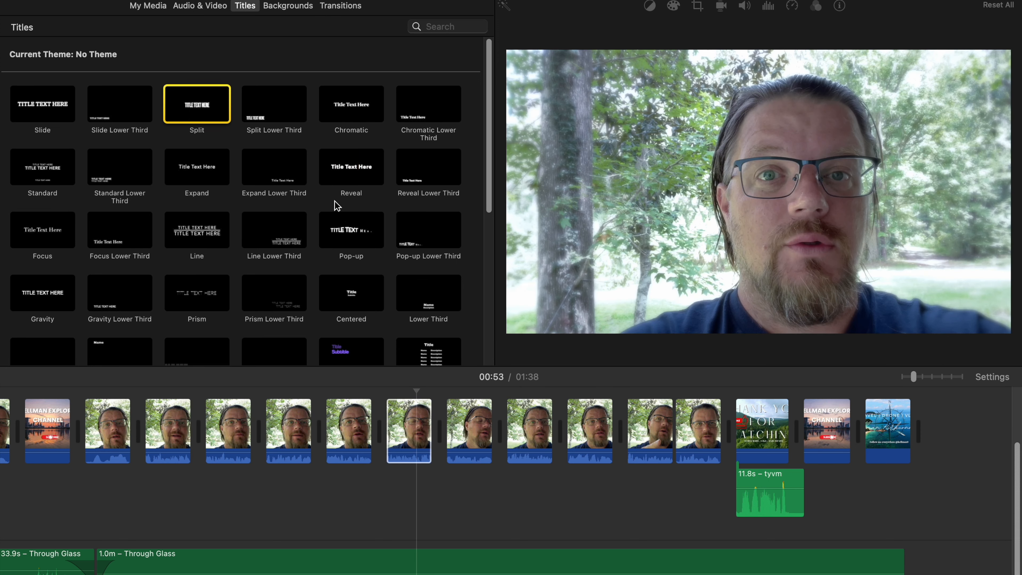
pyautogui.moveTo(345, 177); pyautogui.dragTo(402, 459)
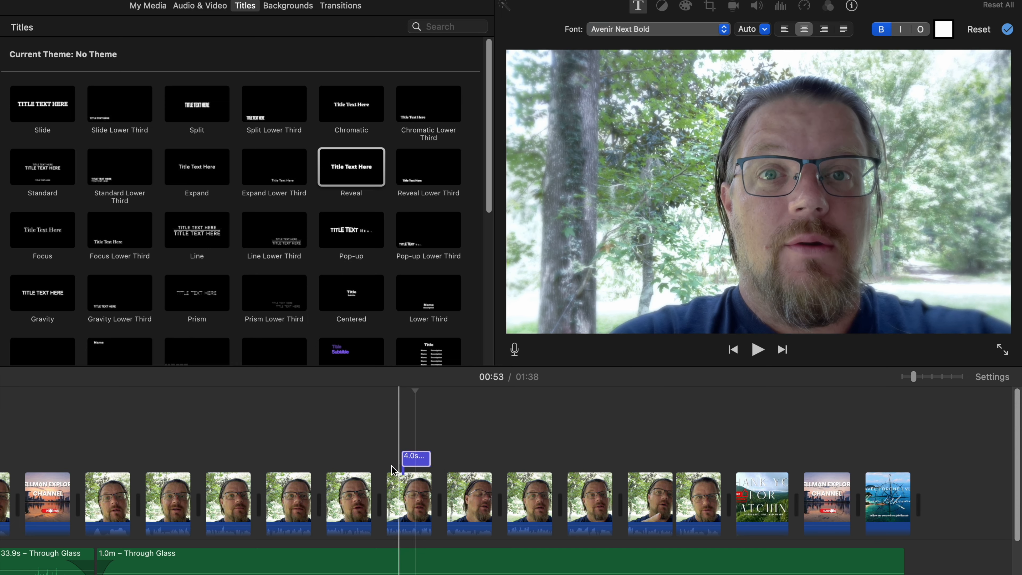
pyautogui.press('space')
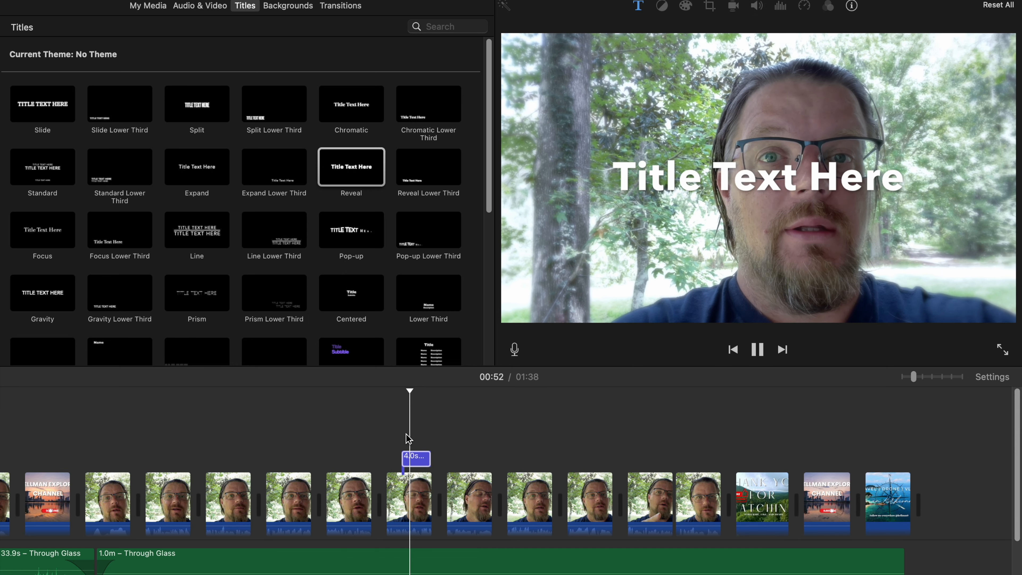
pyautogui.press('space')
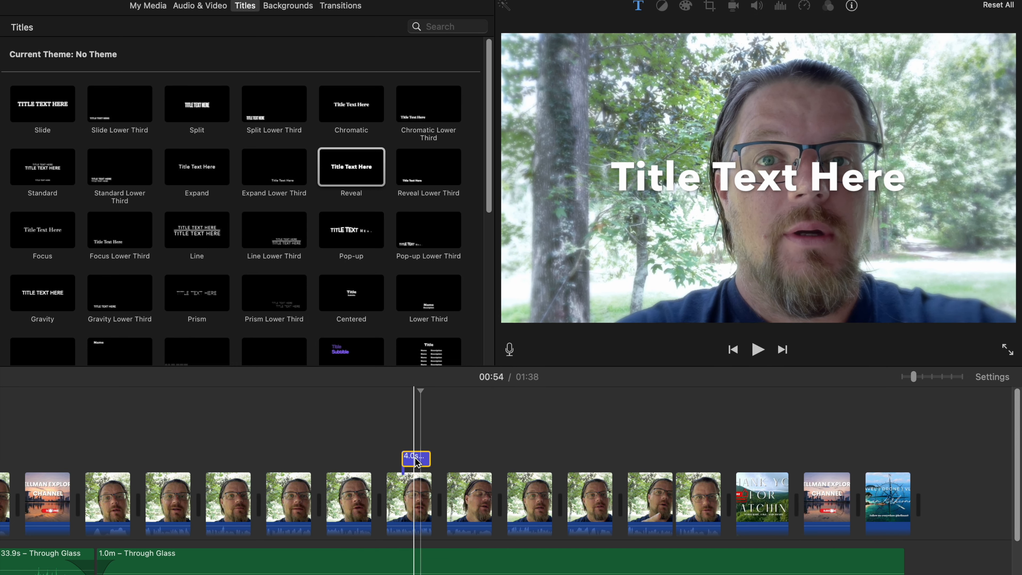
pyautogui.click(429, 457)
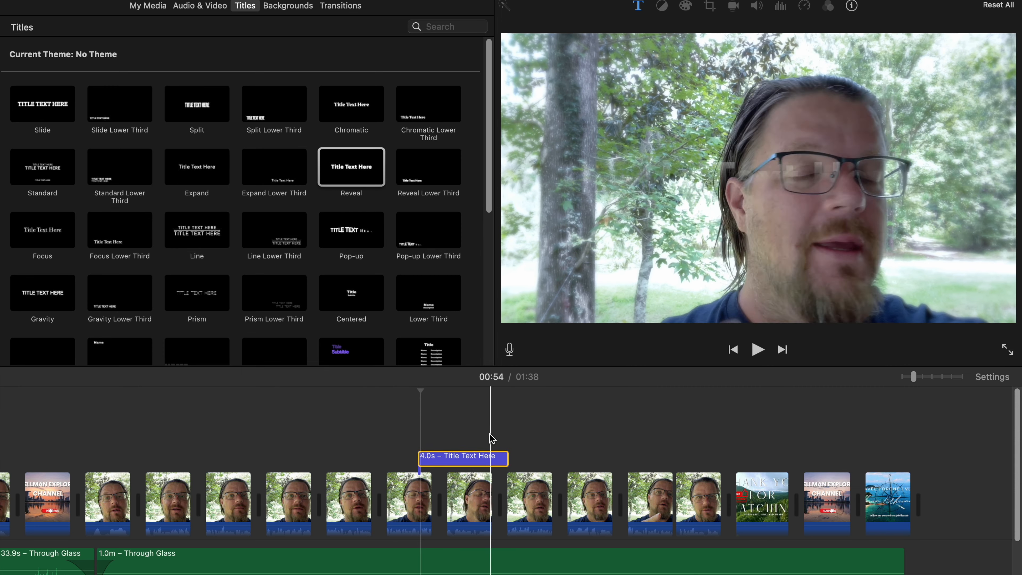
# - Replace the Reveal title's placeholder text with "Yes, I said YouTubes ..." and play the titled section
pyautogui.doubleClick(756, 169)
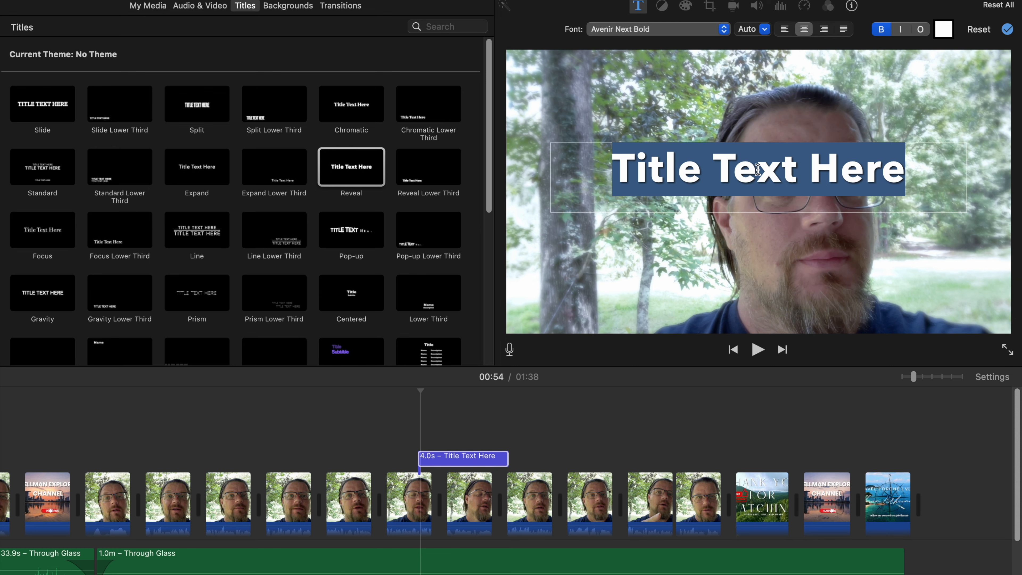
pyautogui.write('Yes, I said YouTubes')
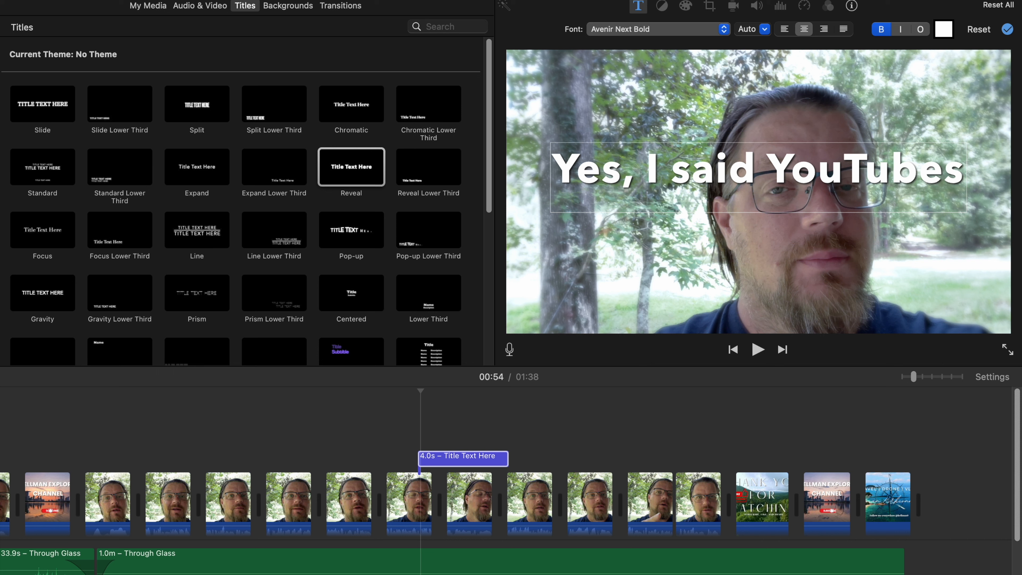
pyautogui.write('...')
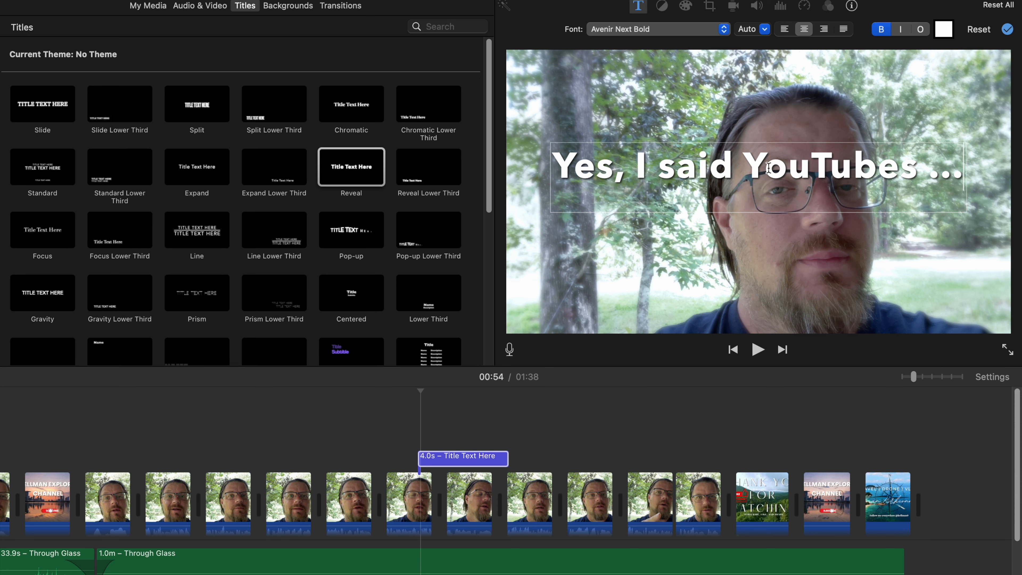
pyautogui.press('space')
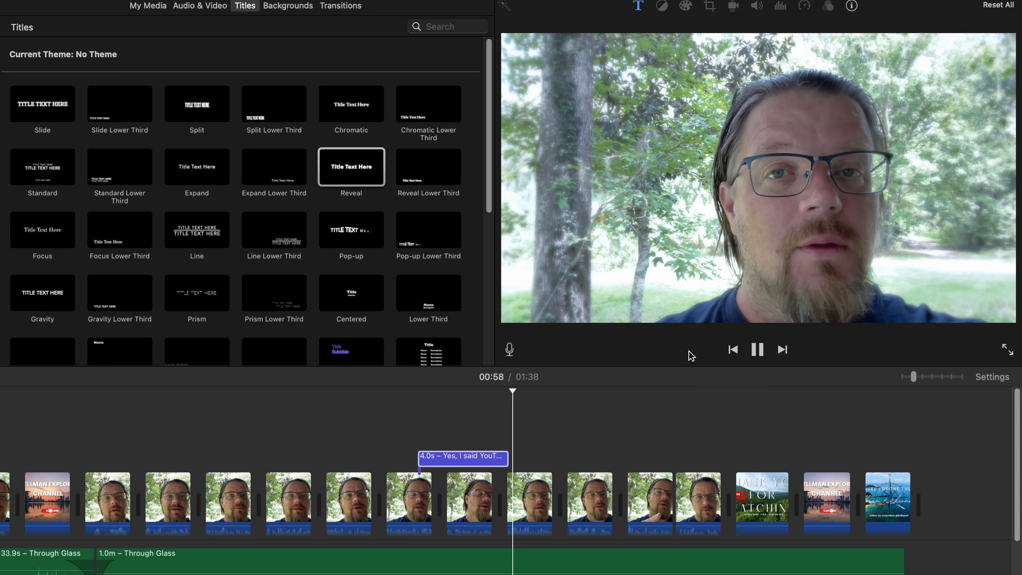
# - Make the "Yes, I said YouTubes ..." title text smaller and shift it toward the right edge of its text box
pyautogui.click(457, 458)
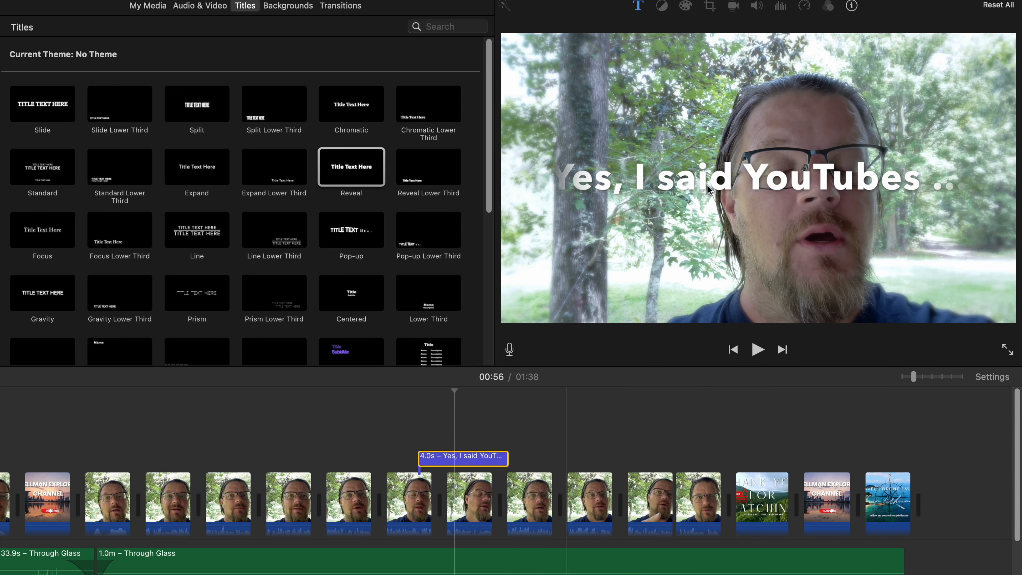
pyautogui.click(653, 181)
pyautogui.click(554, 173)
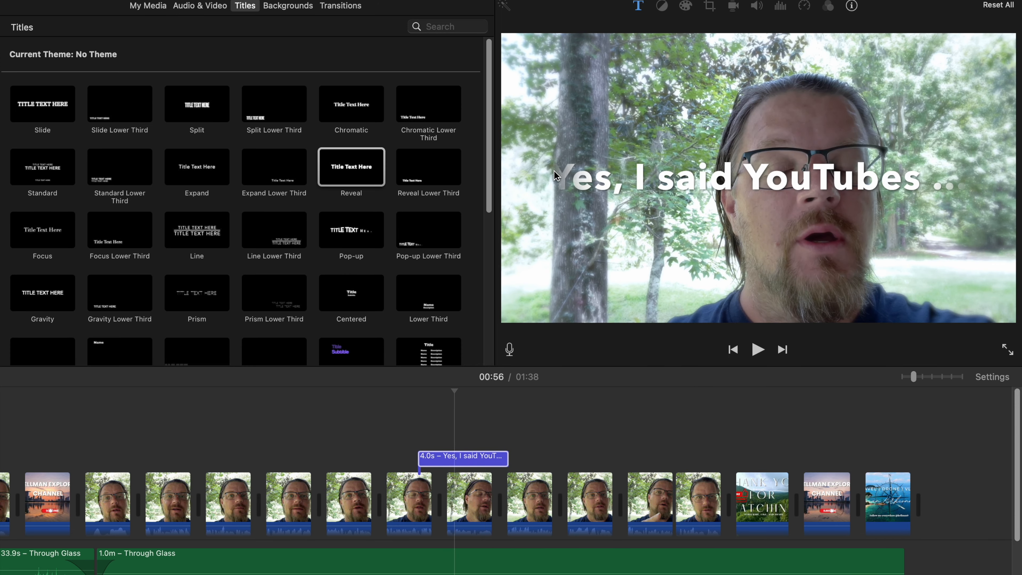
pyautogui.click(559, 178)
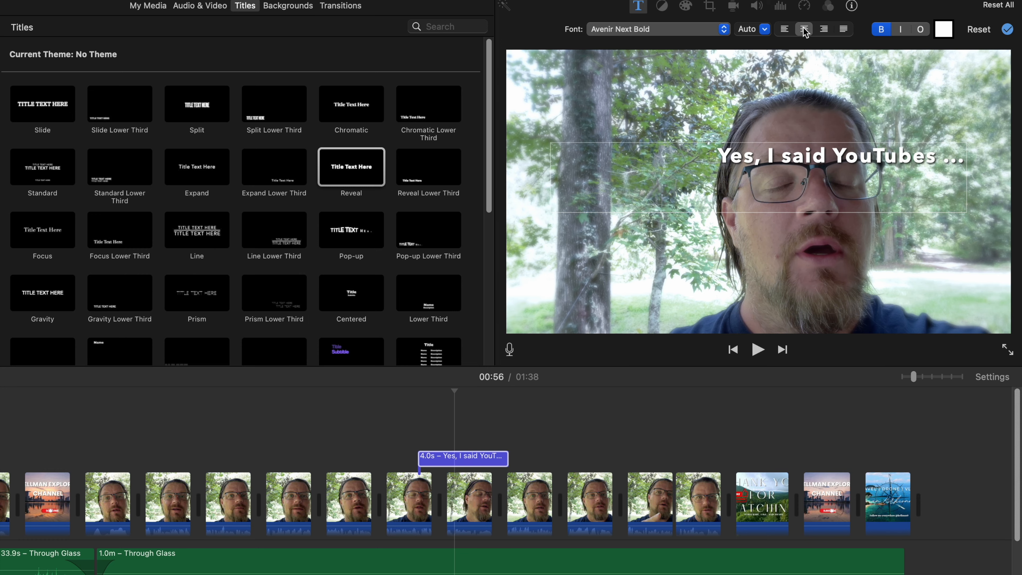
# - Play the closing section from the Thank You For Watching clip through the channel subscribe clip
pyautogui.scroll(-3, 604, 503)
pyautogui.click(769, 445)
pyautogui.press('space')
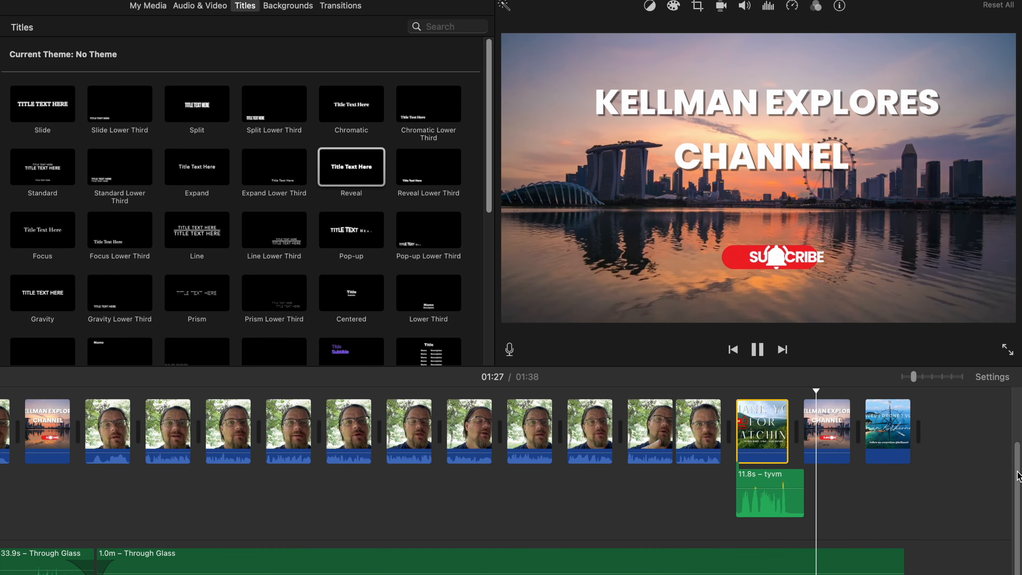
pyautogui.click(833, 435)
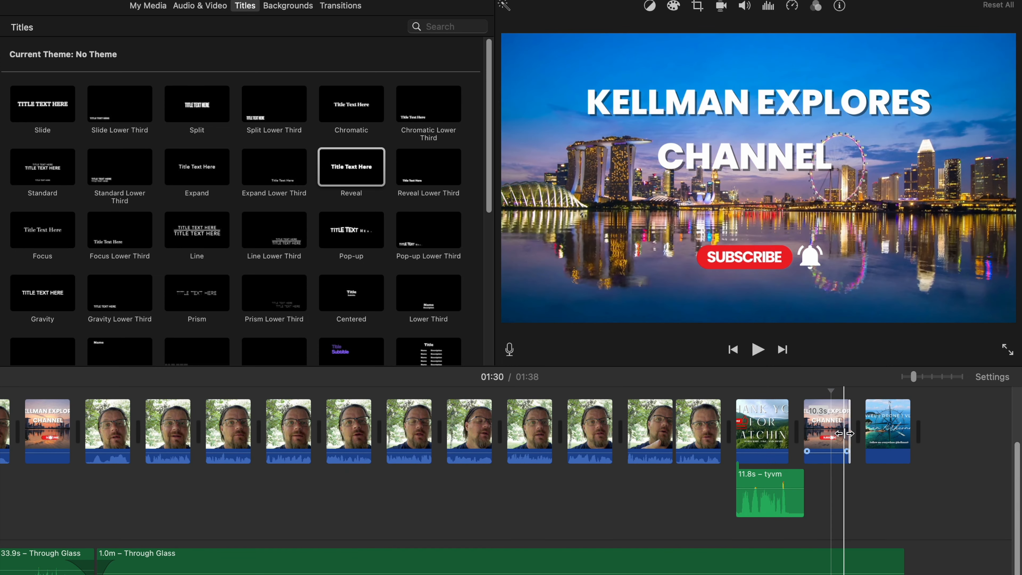
pyautogui.press('space')
# - Play the movie around the join between the two Through Glass audio clips to check the music transition
pyautogui.hscroll(-10, 507, 430)
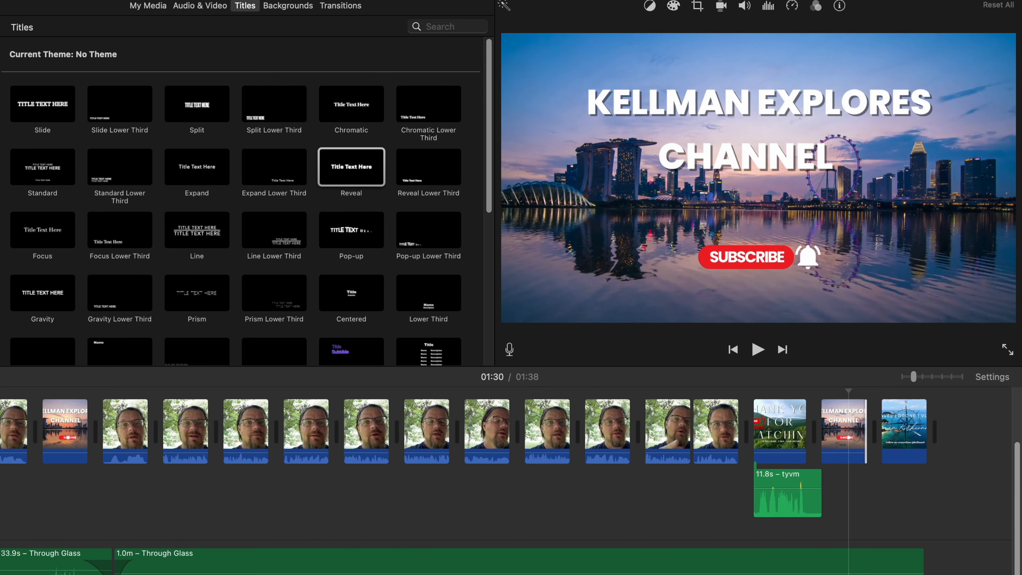
pyautogui.hscroll(4, 463, 555)
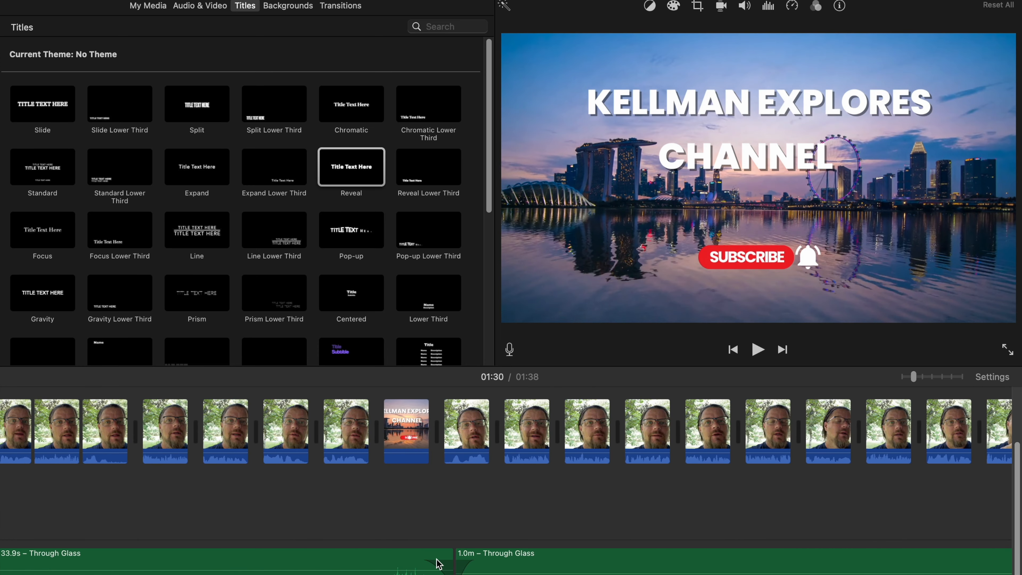
pyautogui.press('space')
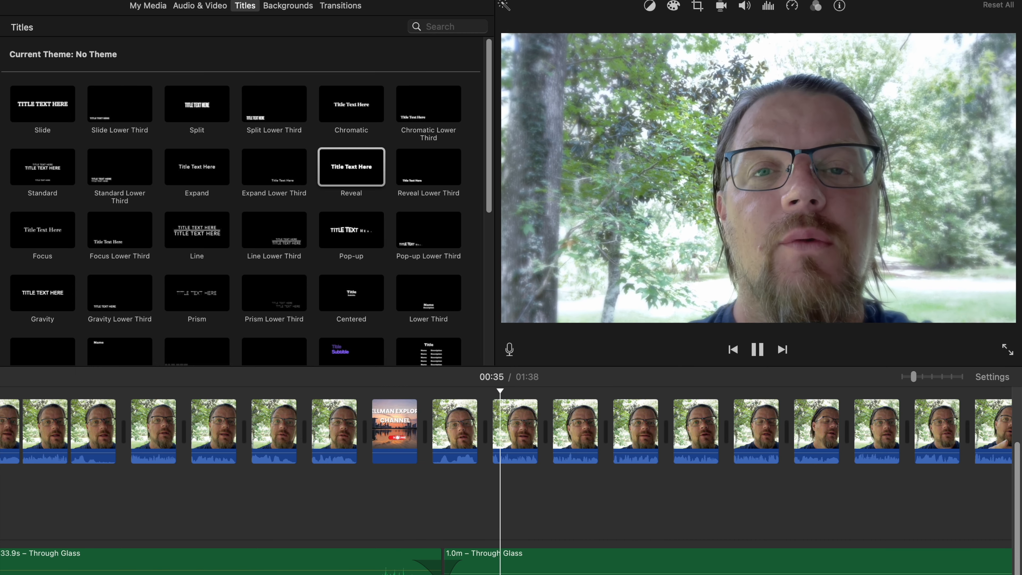
pyautogui.hscroll(-3, 508, 430)
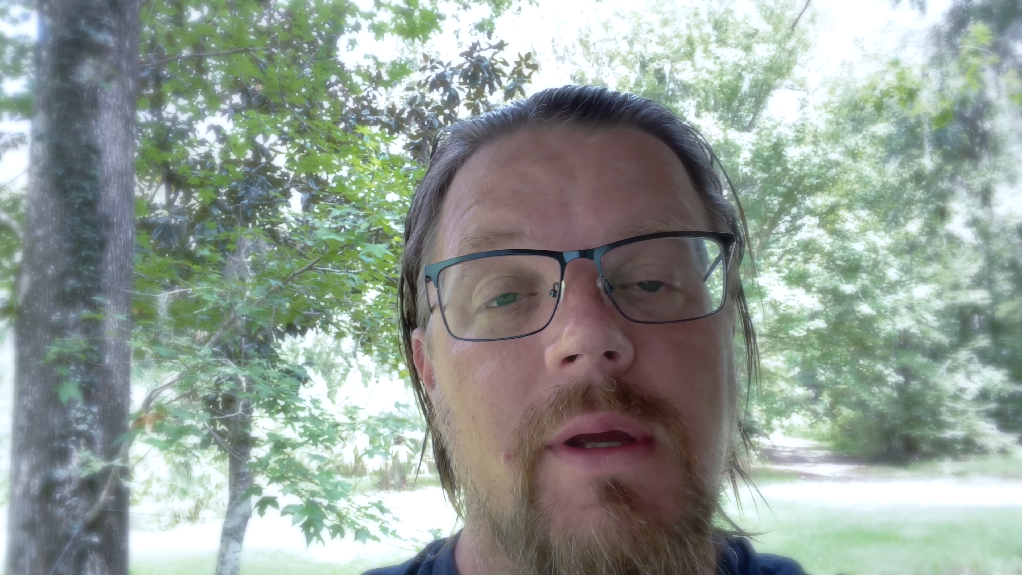